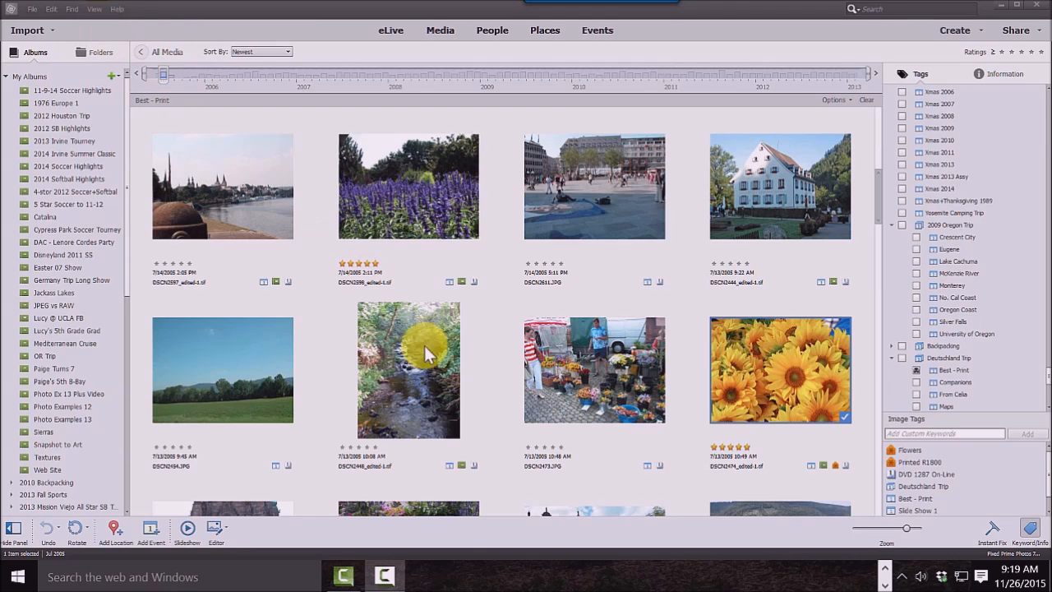
- Open the selected sunflower photo in the Photo Editor and duplicate its Background layer
click(226, 524)
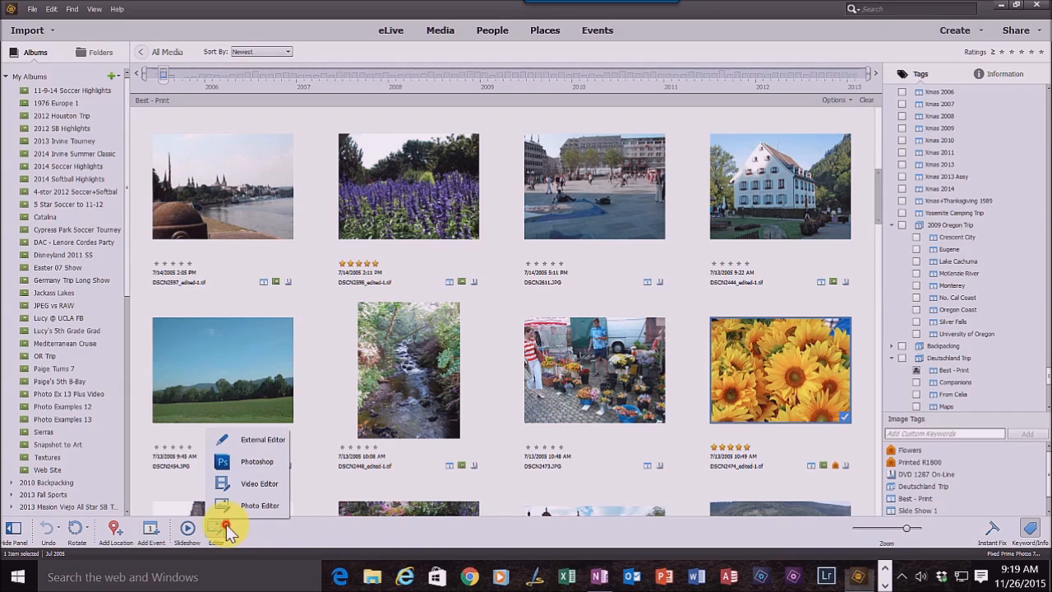
click(248, 506)
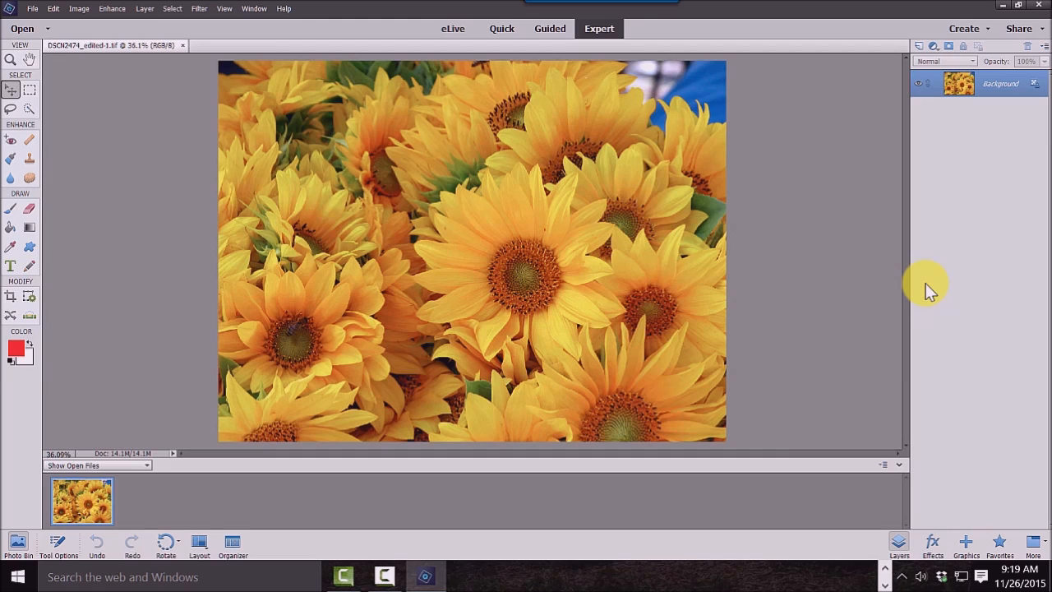
key(ctrl+j)
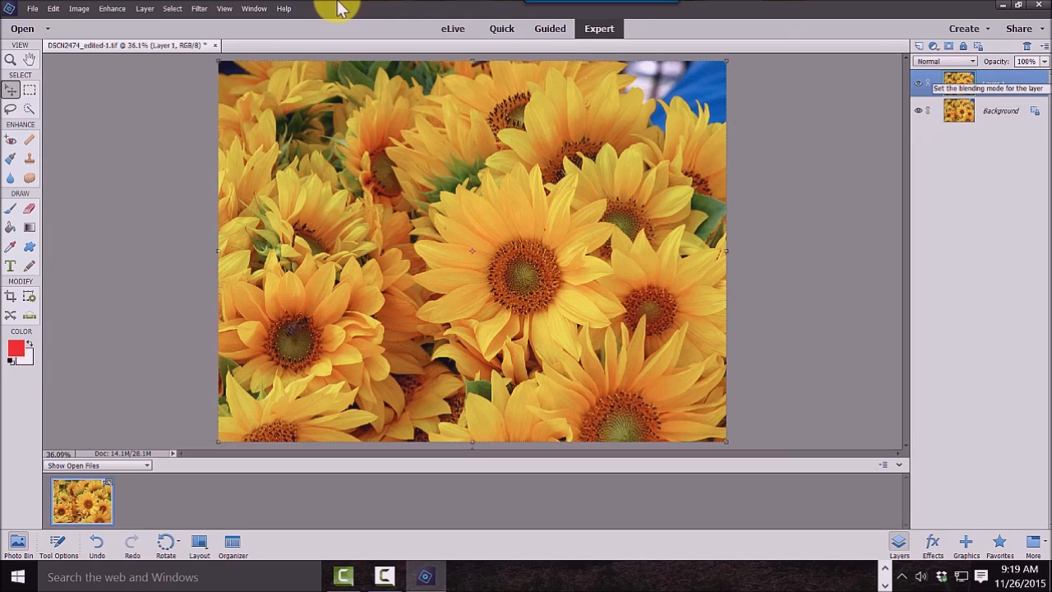
- Apply the Mezzotint filter to the duplicate layer with the type set to Medium Lines
click(198, 9)
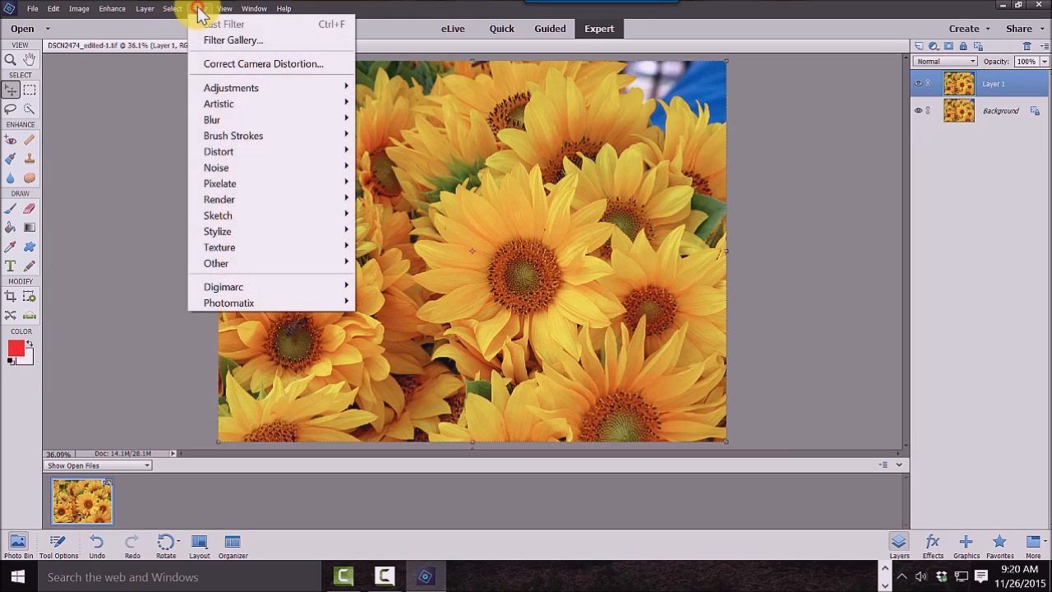
mouse_move(212, 182)
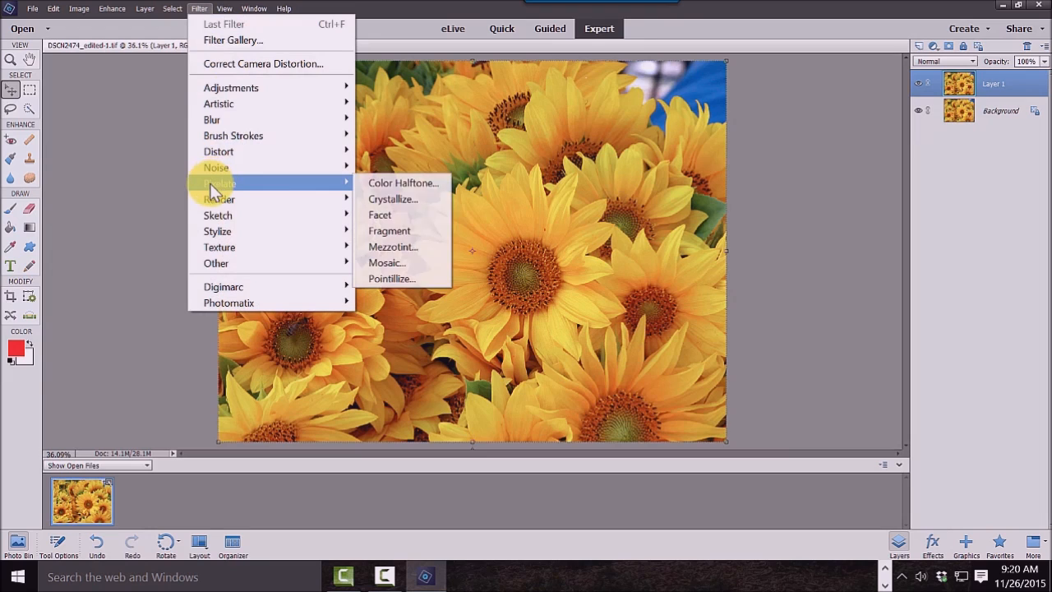
click(386, 248)
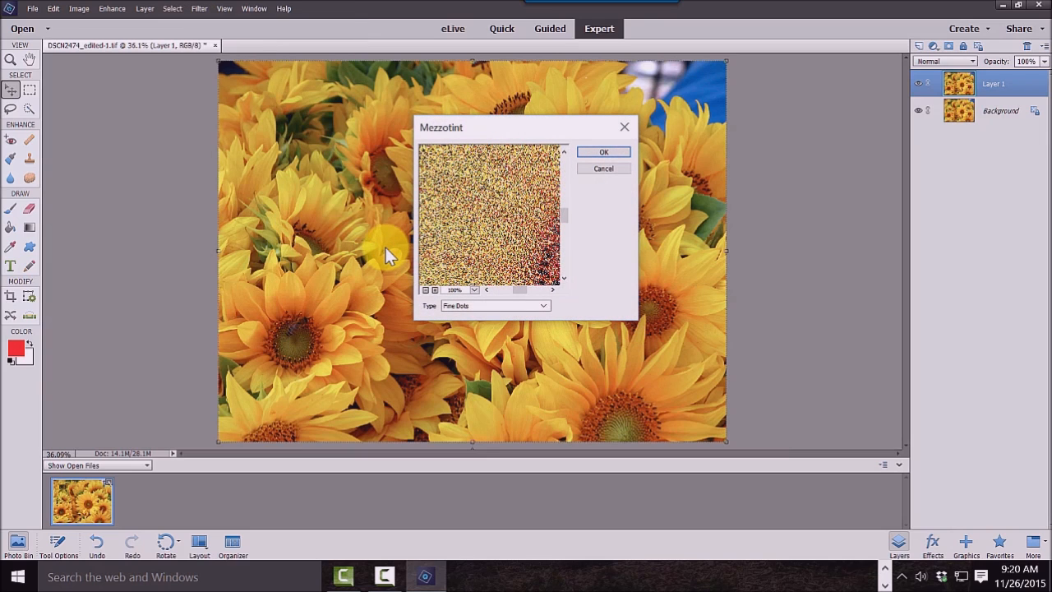
click(544, 305)
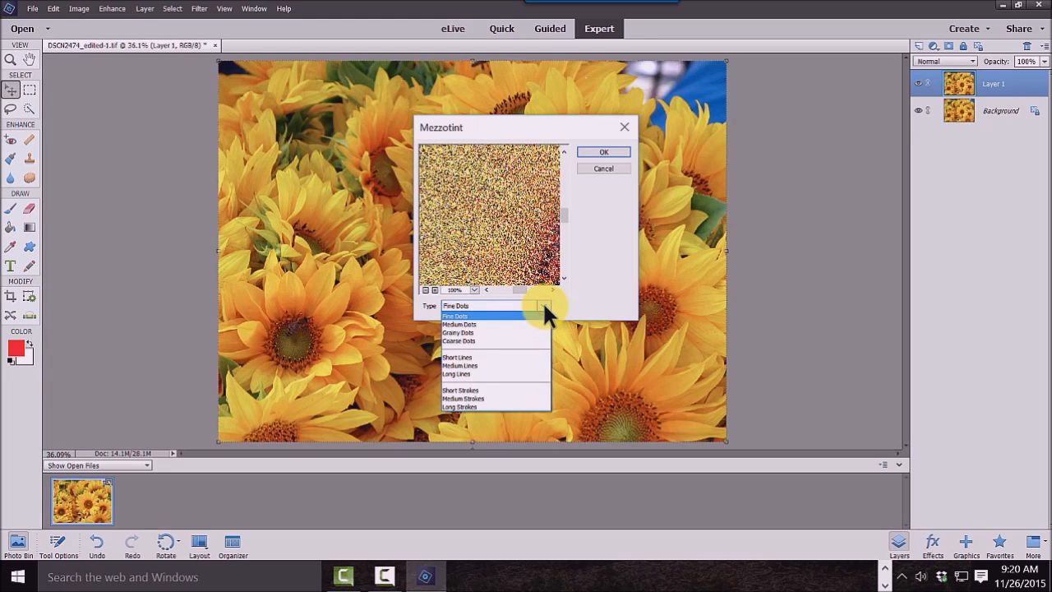
click(470, 365)
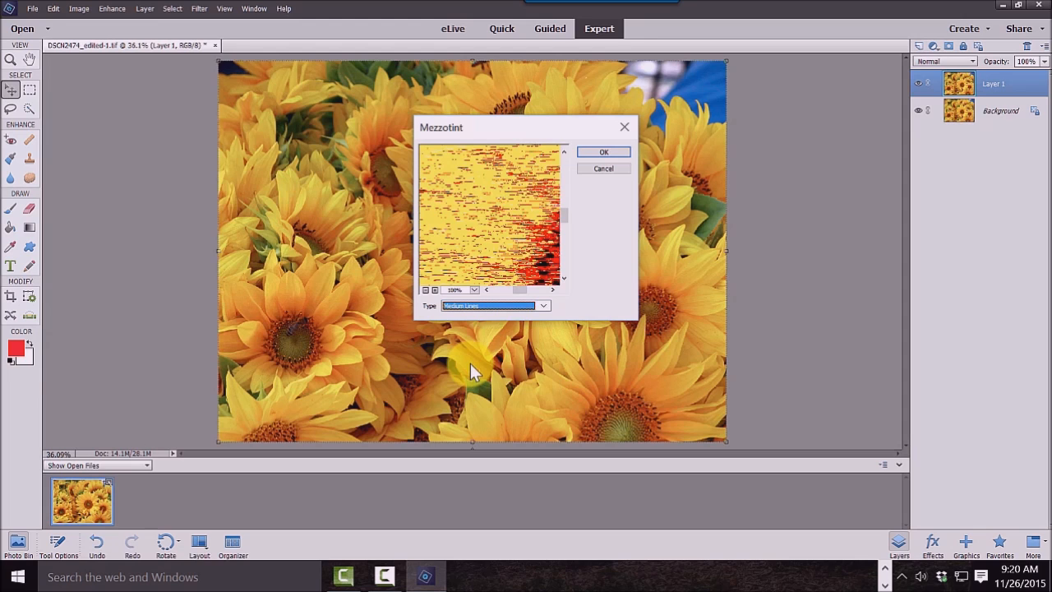
click(608, 152)
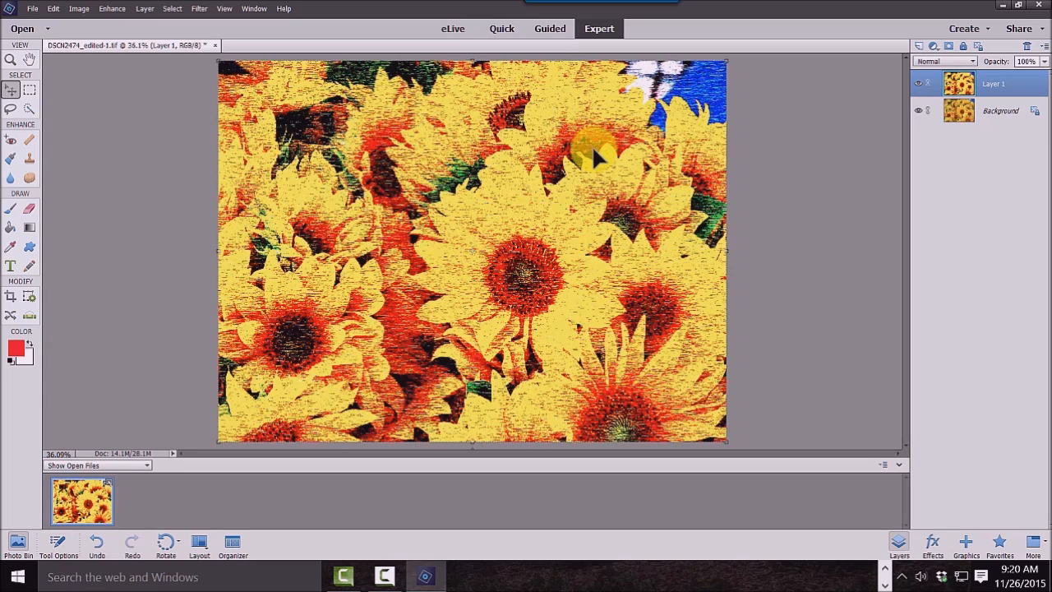
- Apply a Radial Blur to Layer 1 using the Zoom method, the maximum amount and Best quality
click(200, 9)
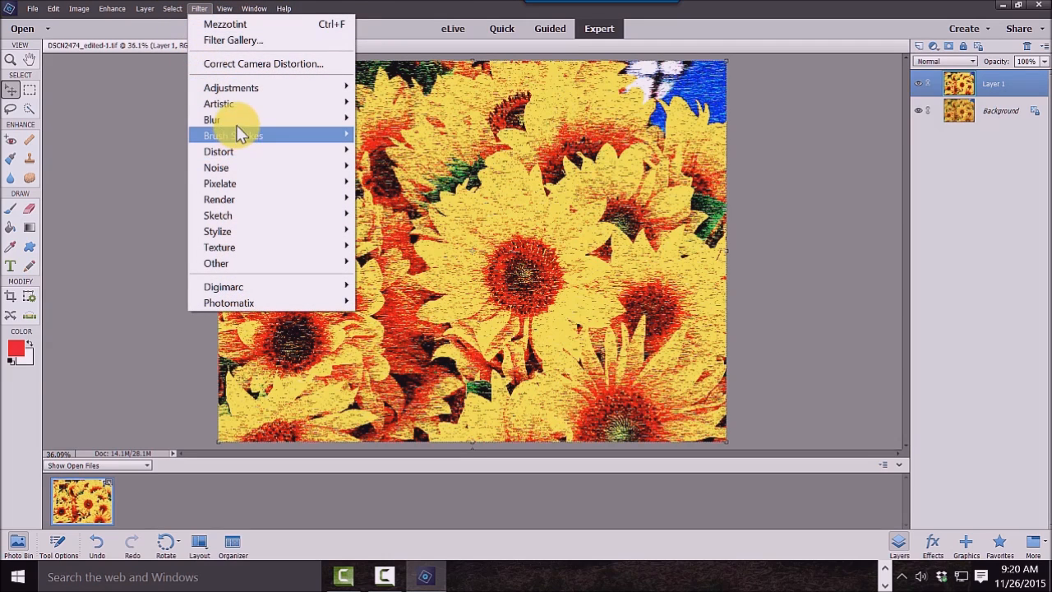
mouse_move(236, 122)
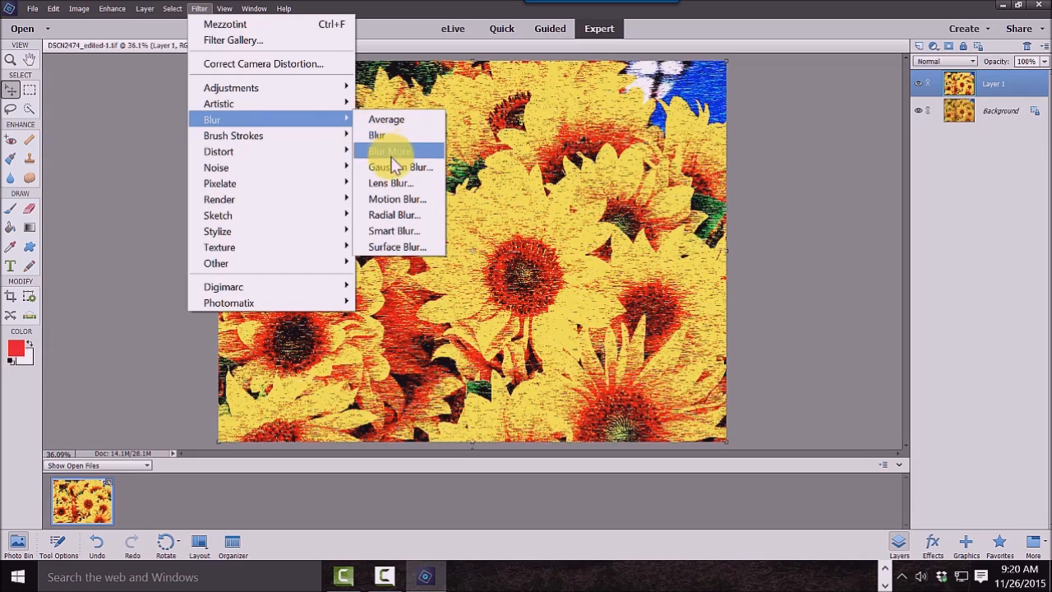
click(386, 212)
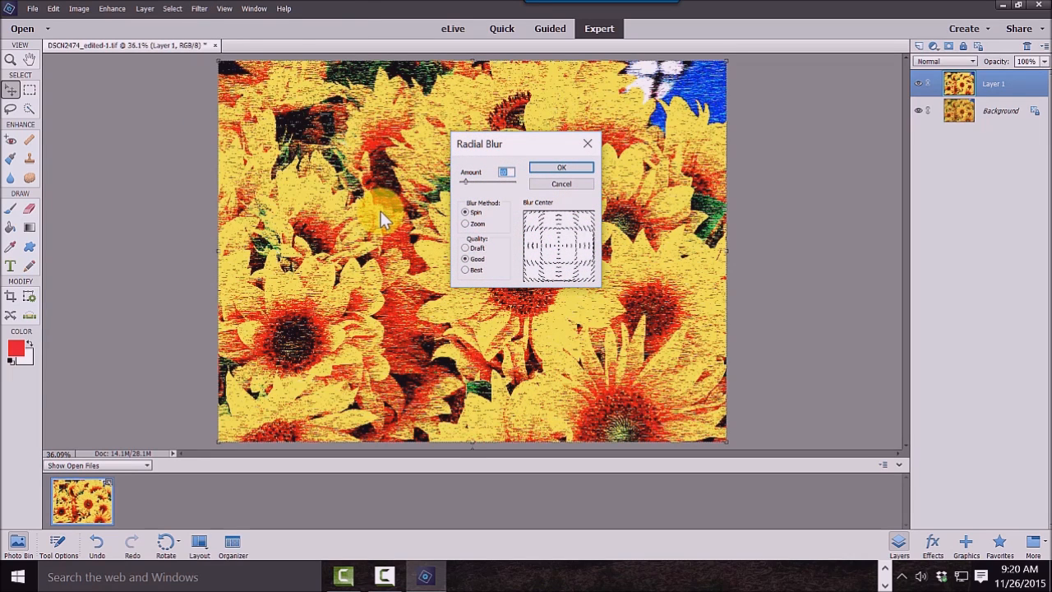
click(463, 219)
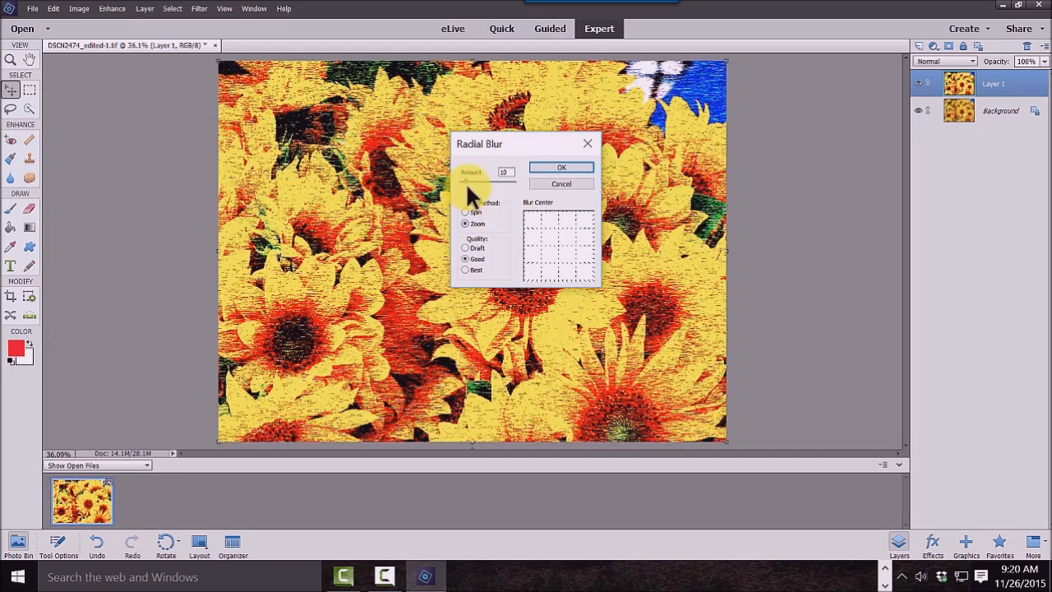
drag(465, 176, 518, 178)
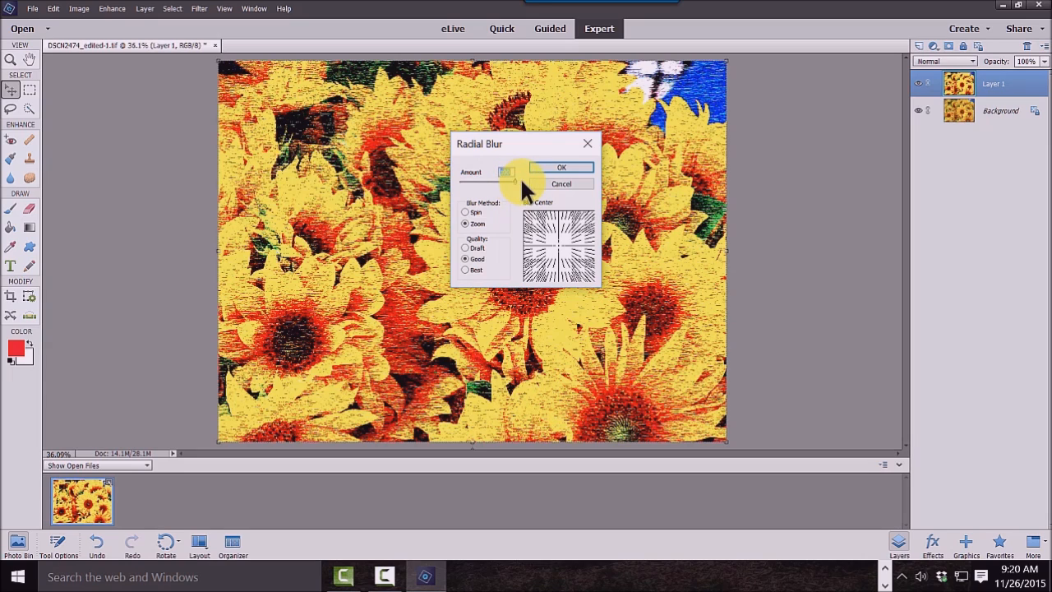
click(465, 269)
click(577, 164)
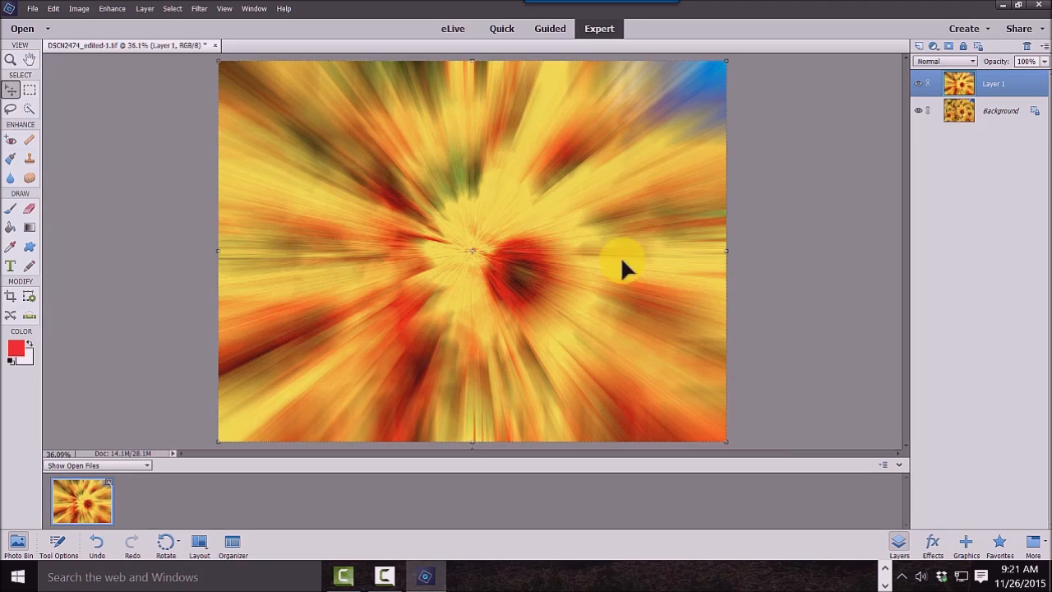
- Reapply the same Radial Blur to Layer 1 four more times to smooth the streaks
click(200, 9)
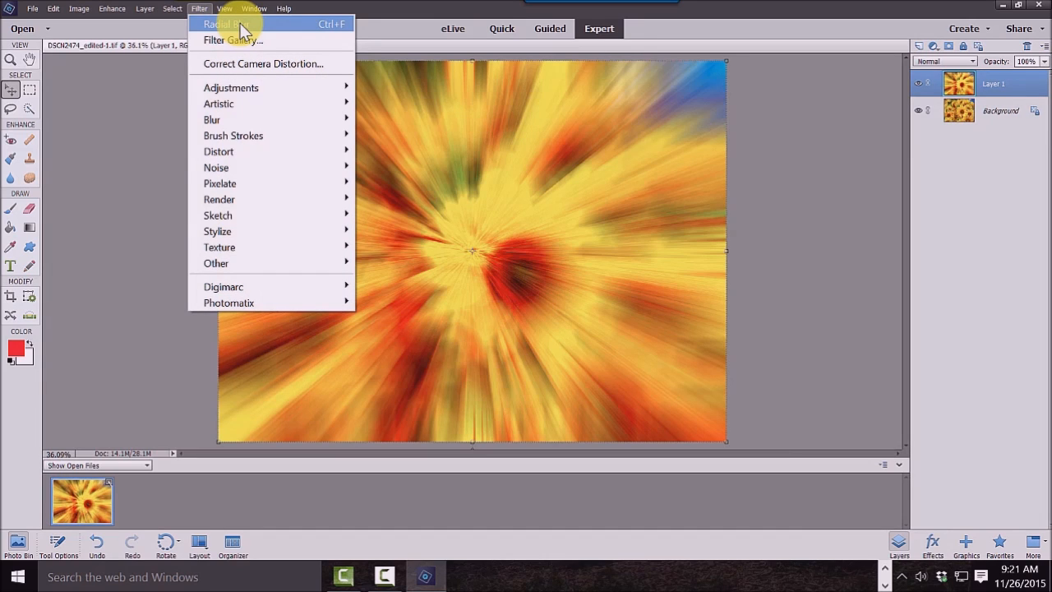
click(221, 25)
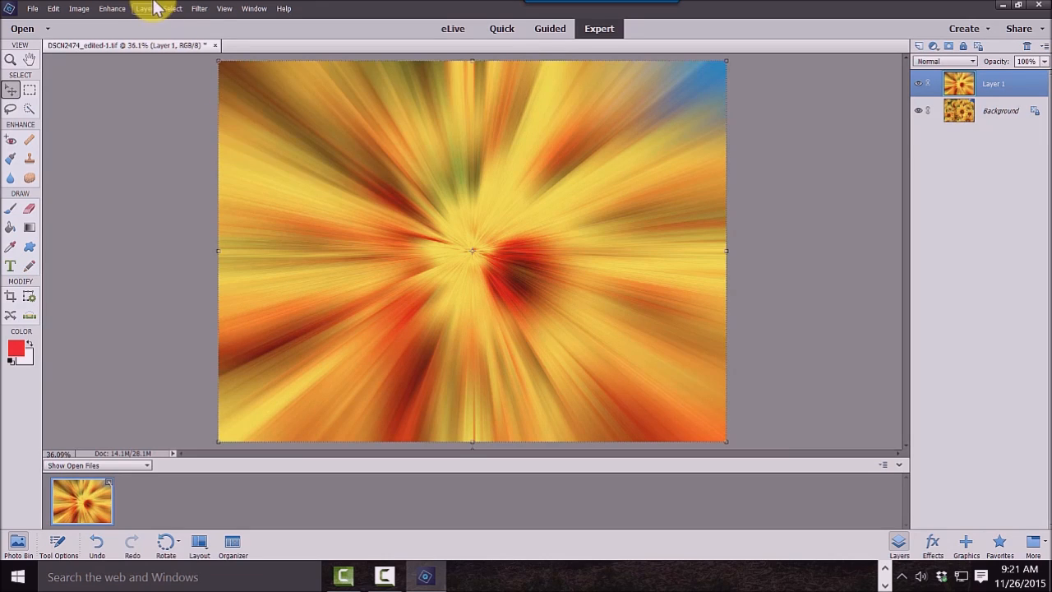
click(198, 11)
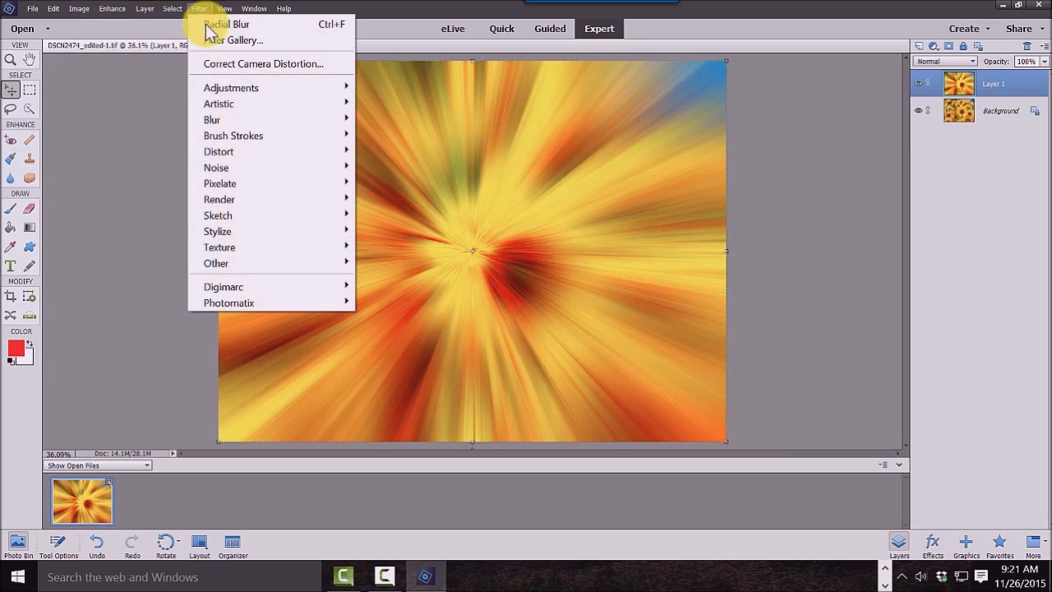
click(216, 24)
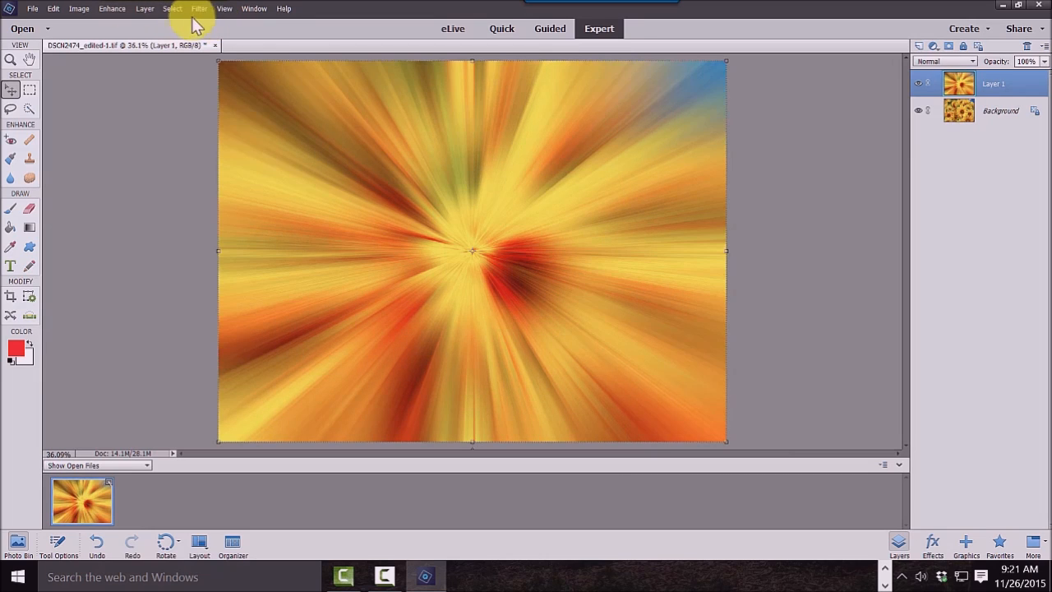
click(199, 10)
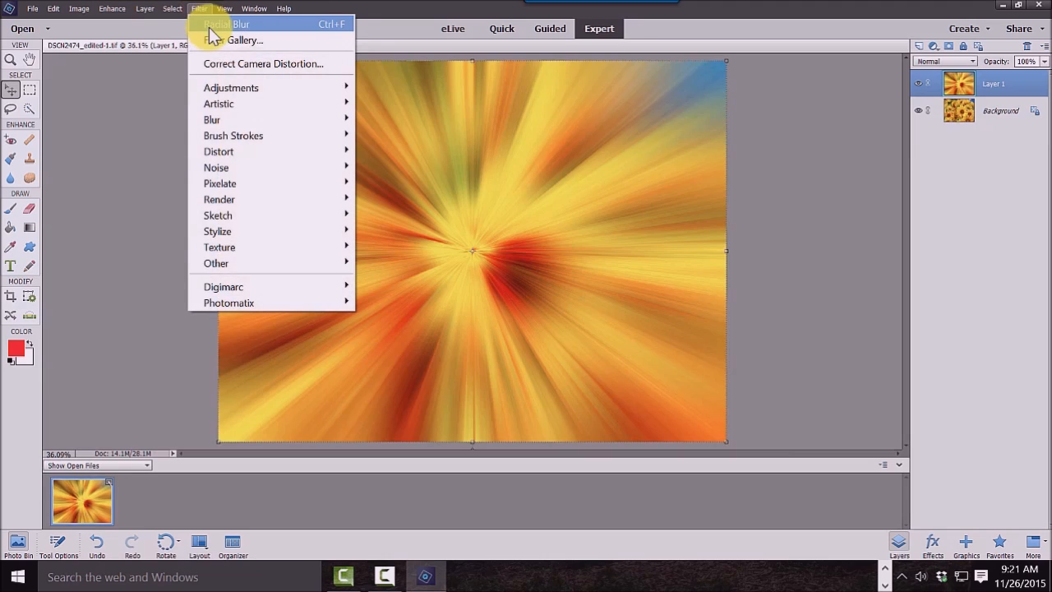
click(211, 25)
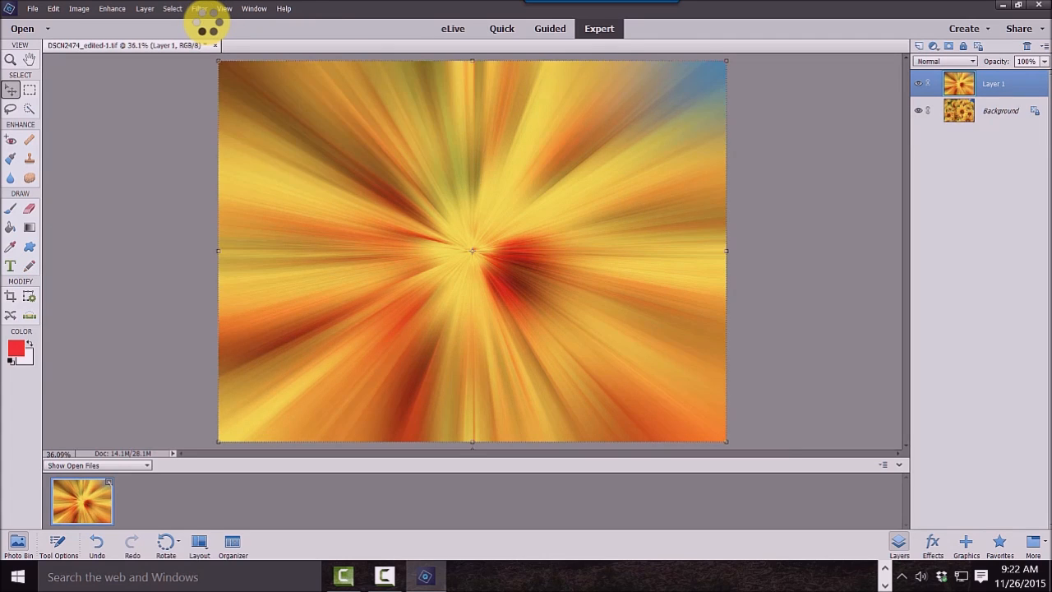
click(204, 10)
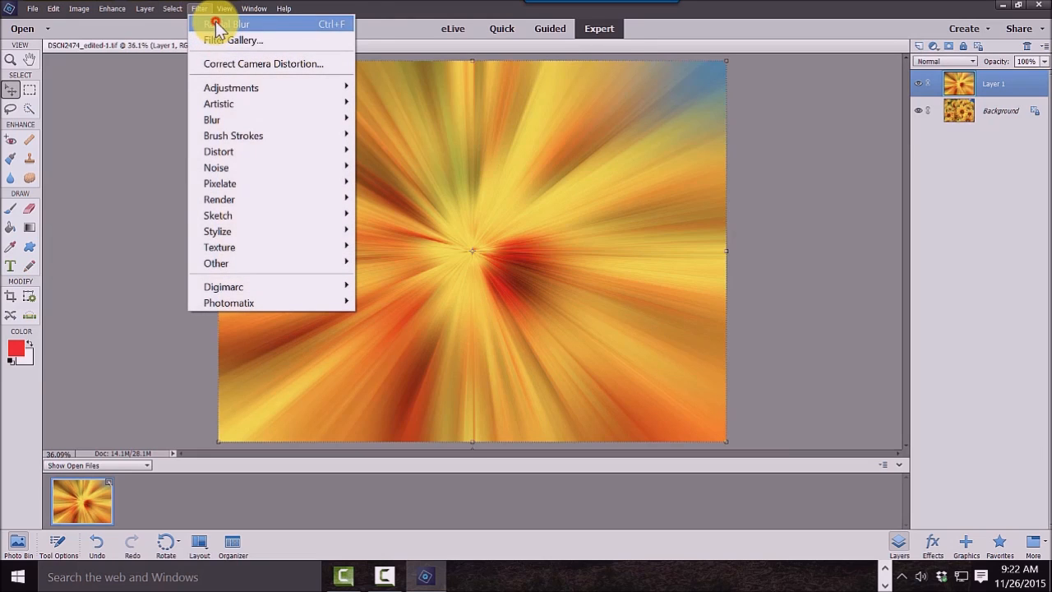
click(217, 25)
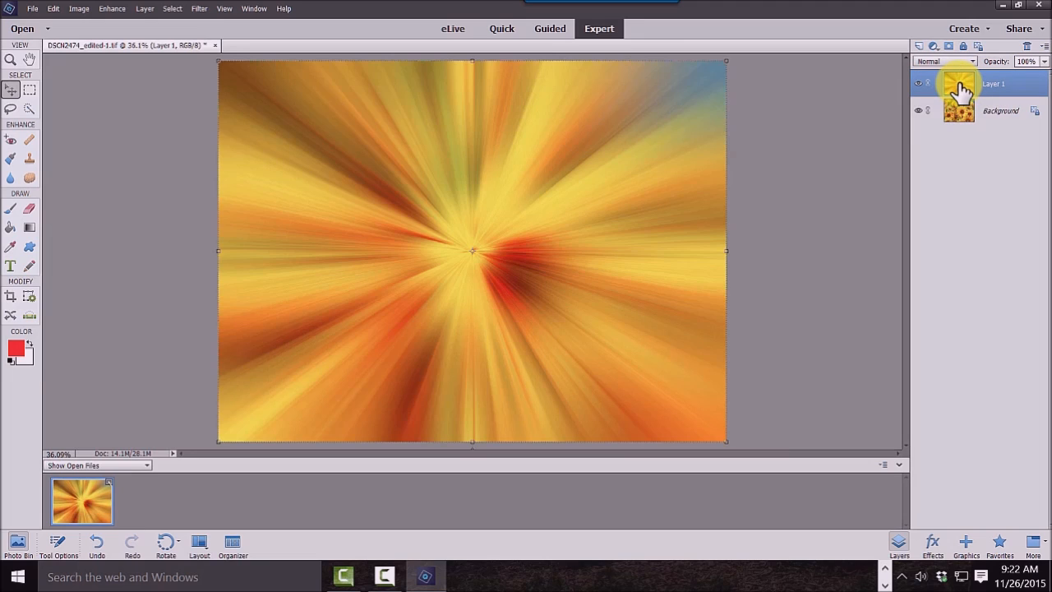
- Duplicate the zoom-blurred Layer 1
key(ctrl+j)
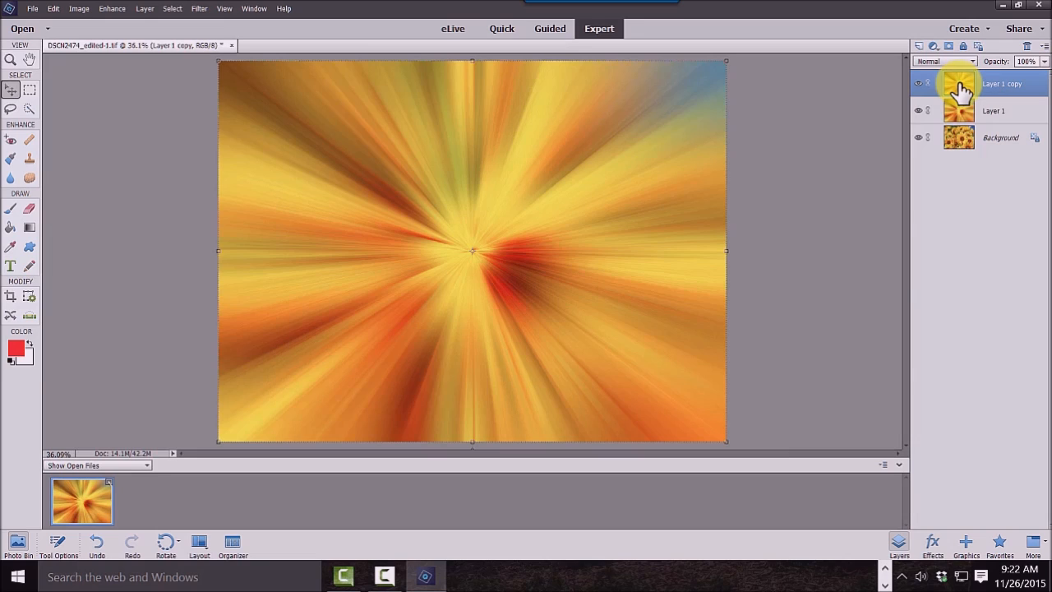
drag(962, 89, 972, 121)
- Apply a Twirl distortion of 150° to Layer 1 and briefly hide the layer above to check it
click(963, 113)
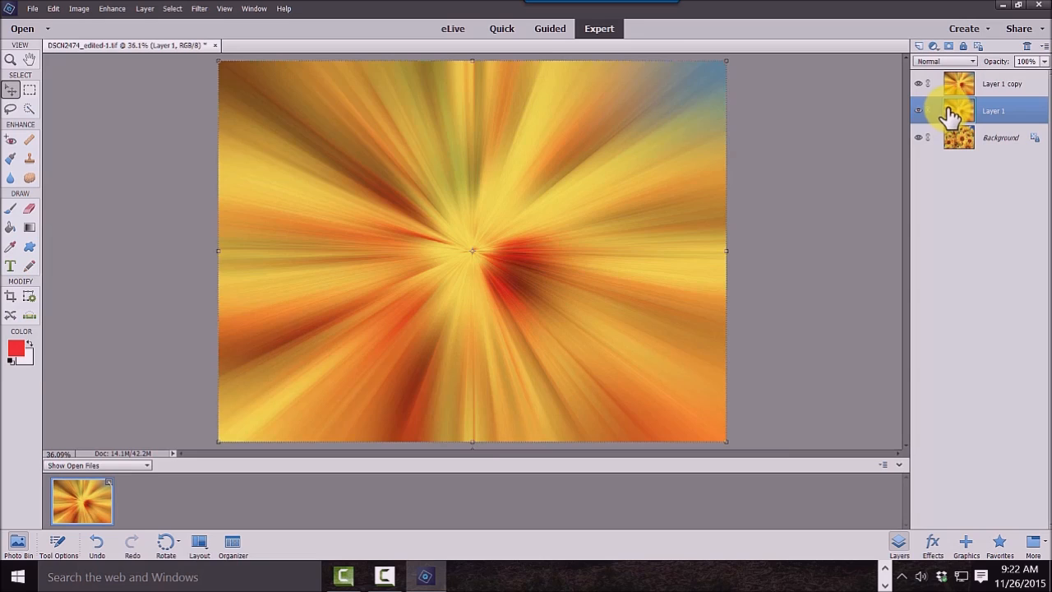
click(200, 10)
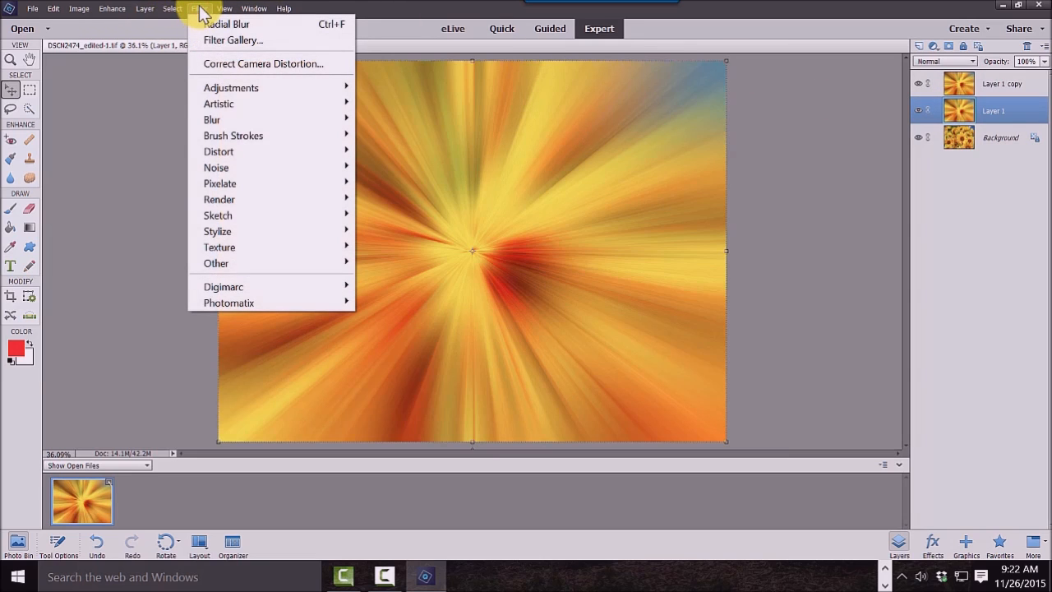
mouse_move(217, 156)
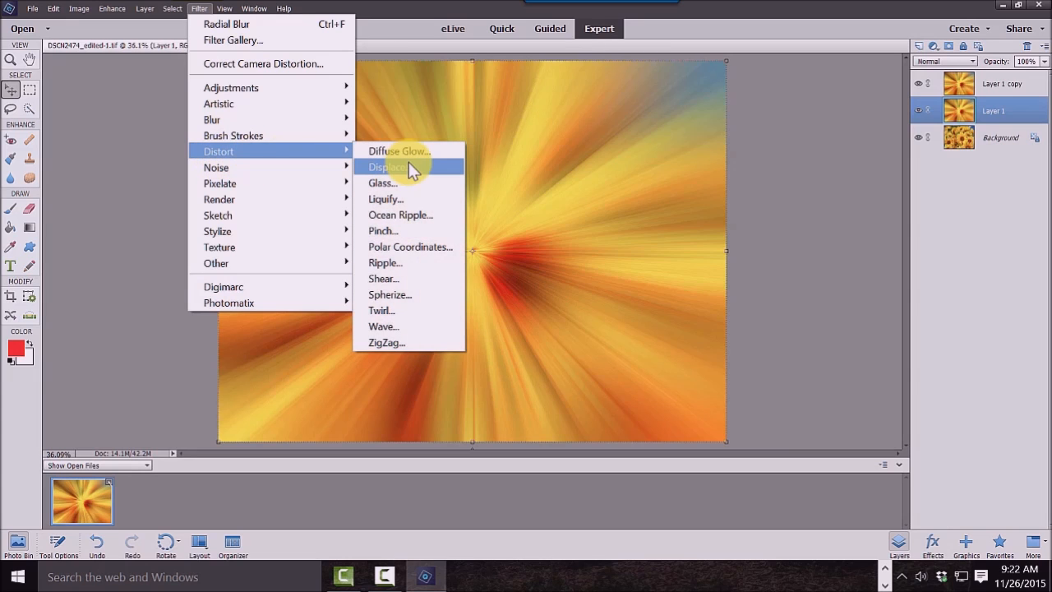
click(401, 310)
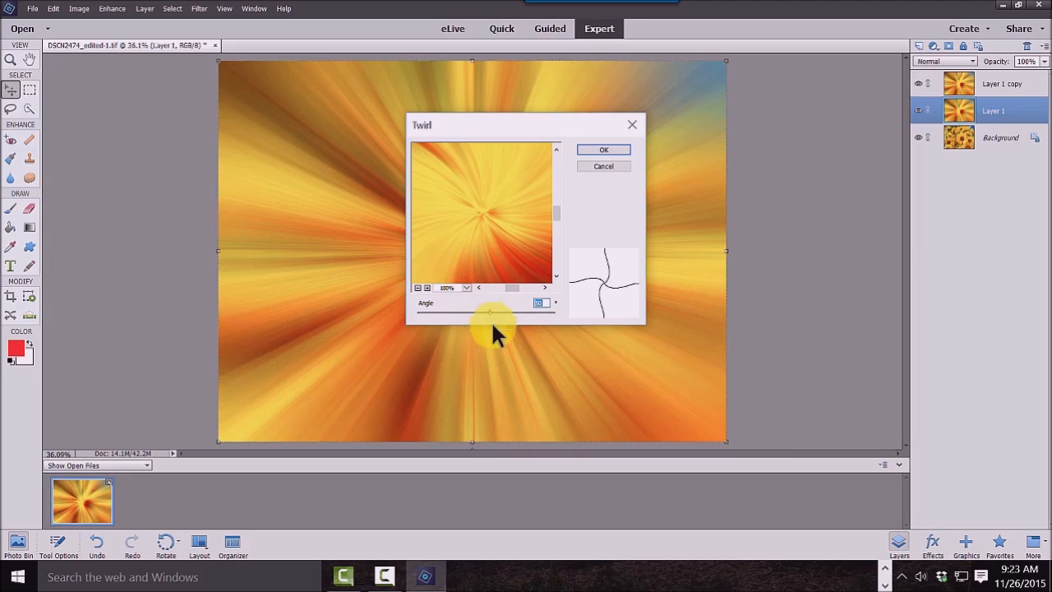
drag(490, 314, 498, 313)
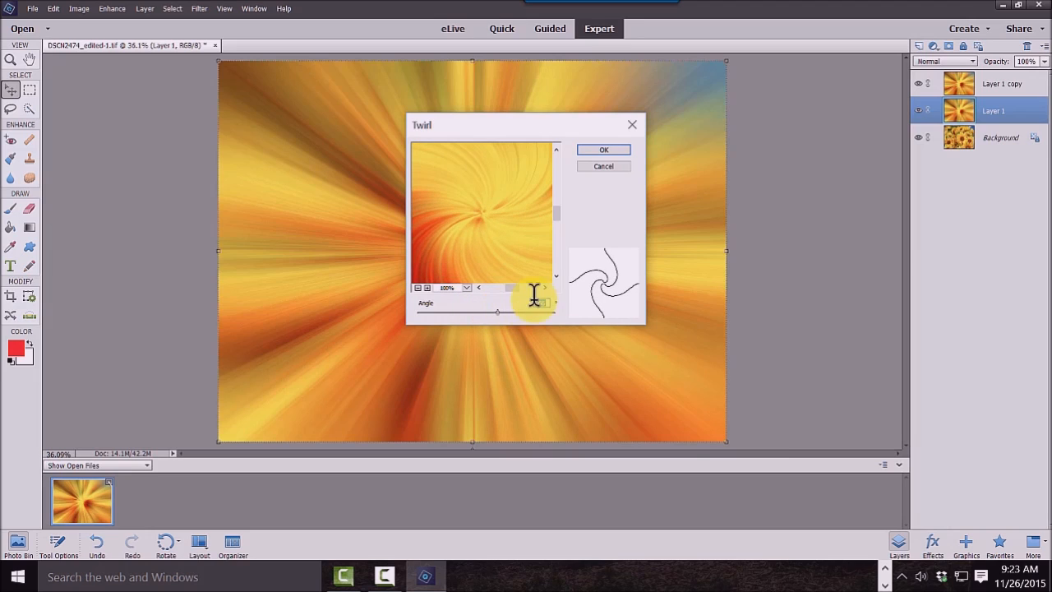
click(535, 304)
text(150)
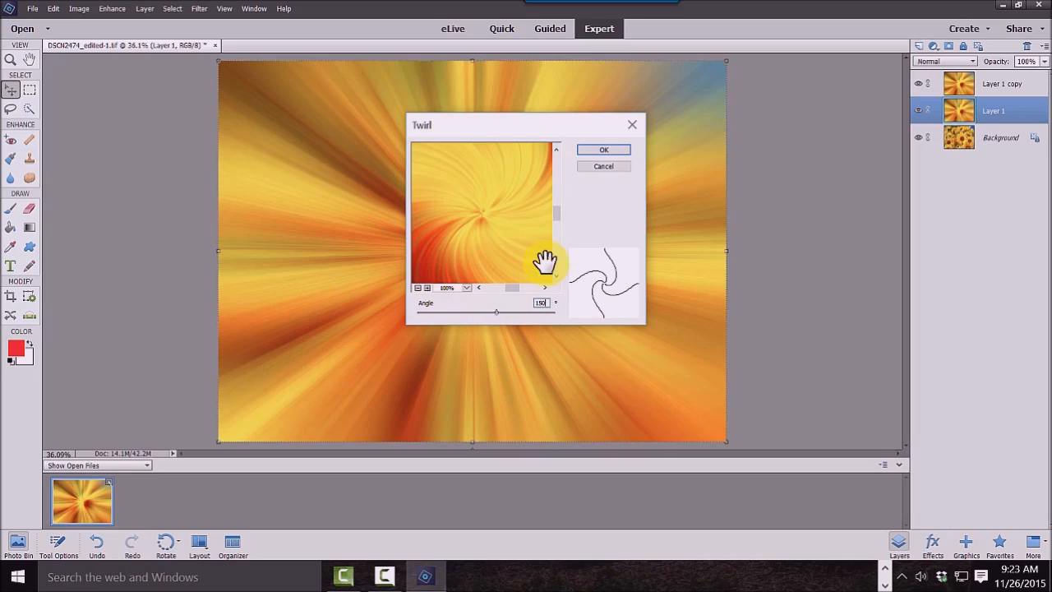
click(606, 151)
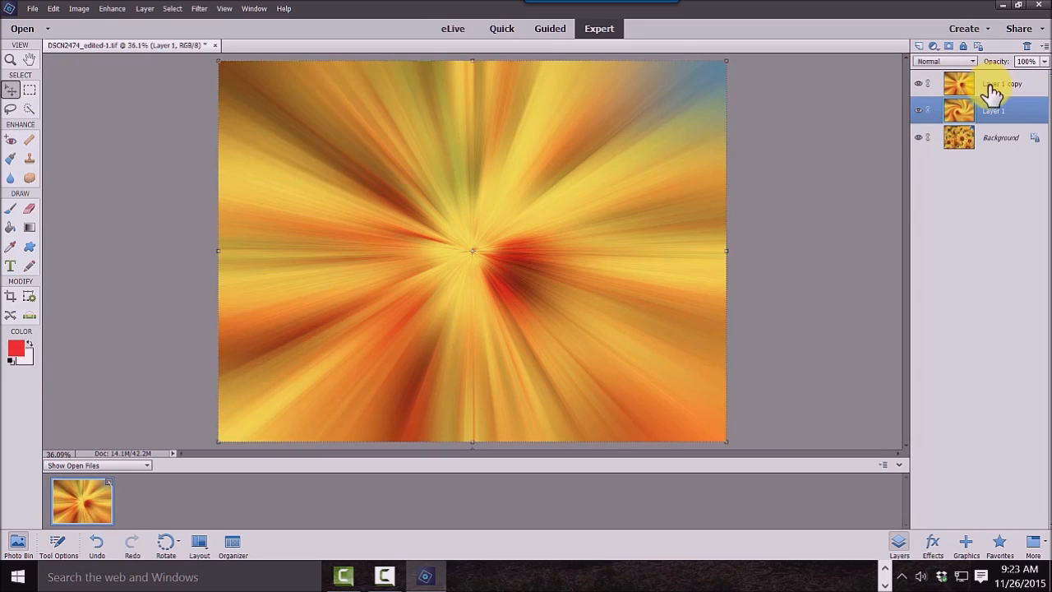
click(919, 85)
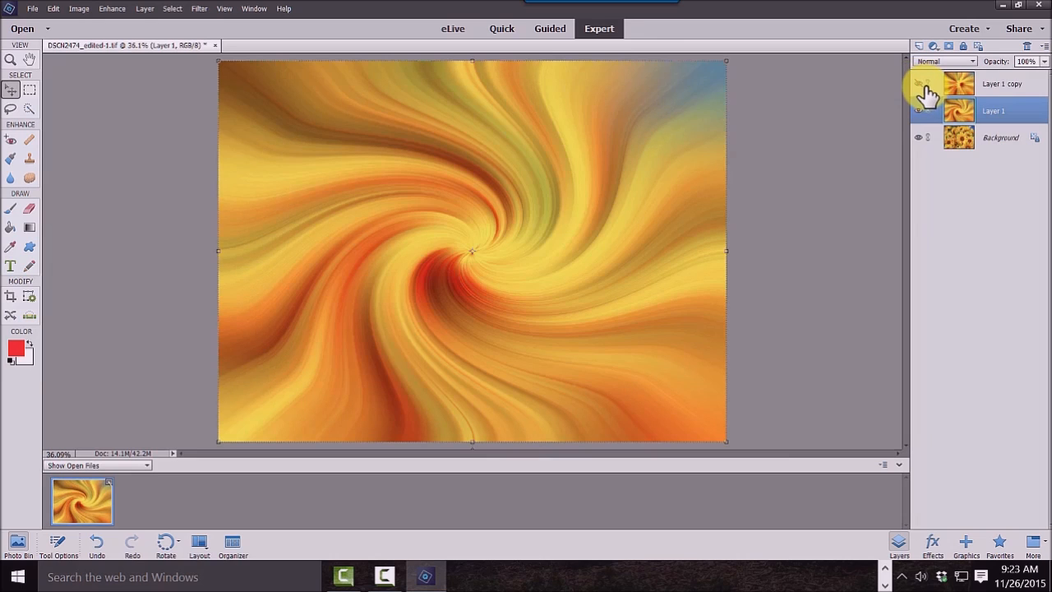
click(919, 85)
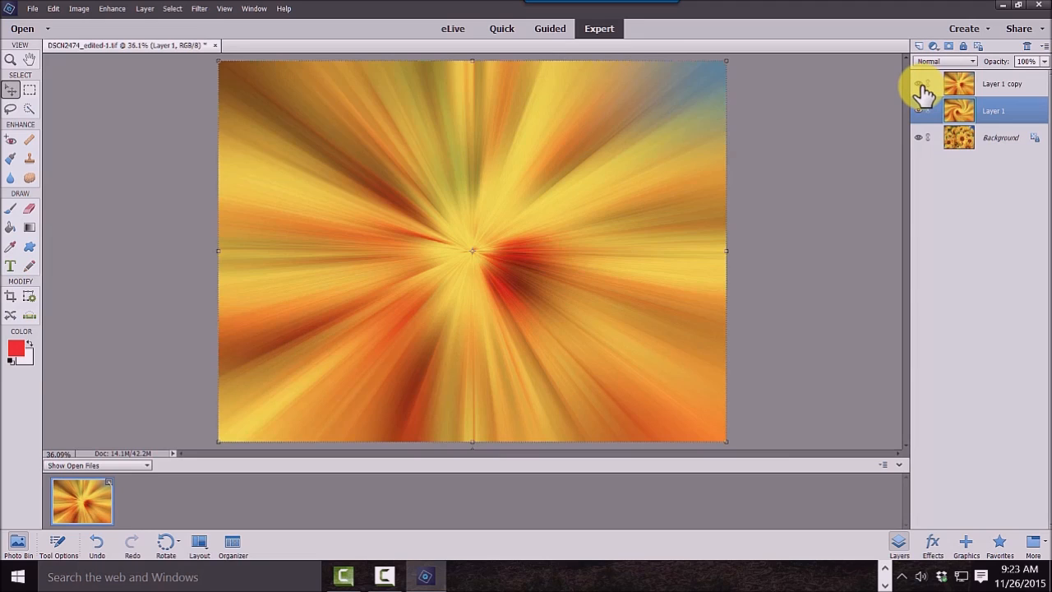
- Apply a Twirl distortion with a negative angle to Layer 1 copy, swirling it opposite to Layer 1
click(968, 87)
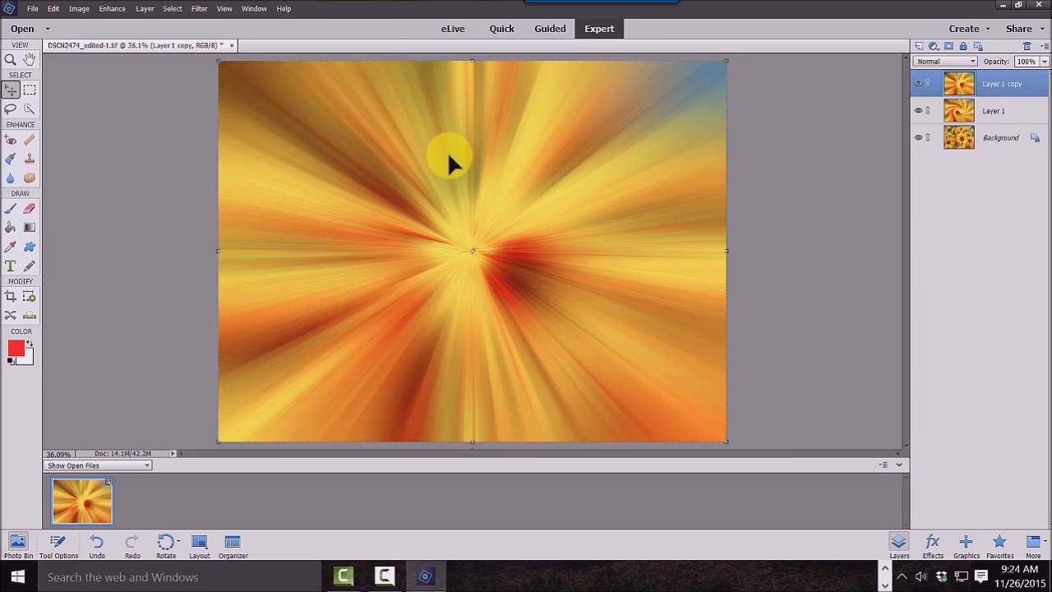
click(201, 10)
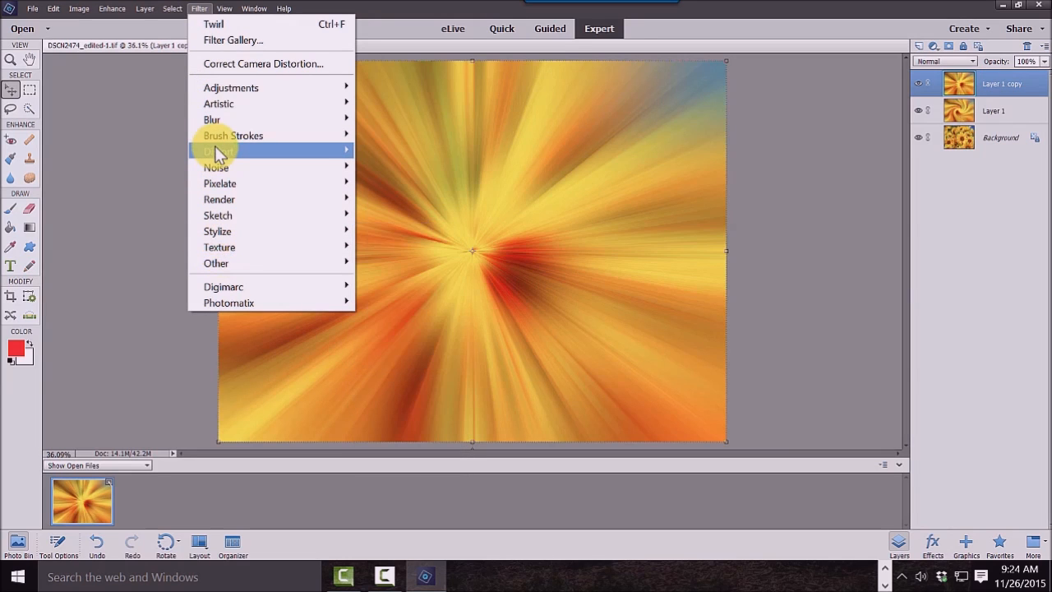
mouse_move(218, 151)
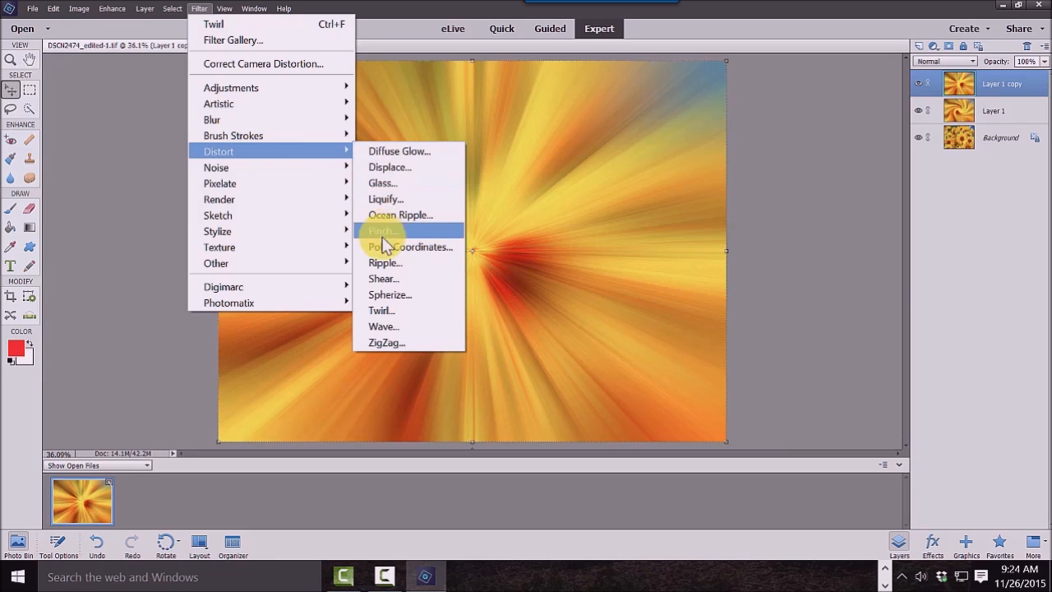
click(377, 310)
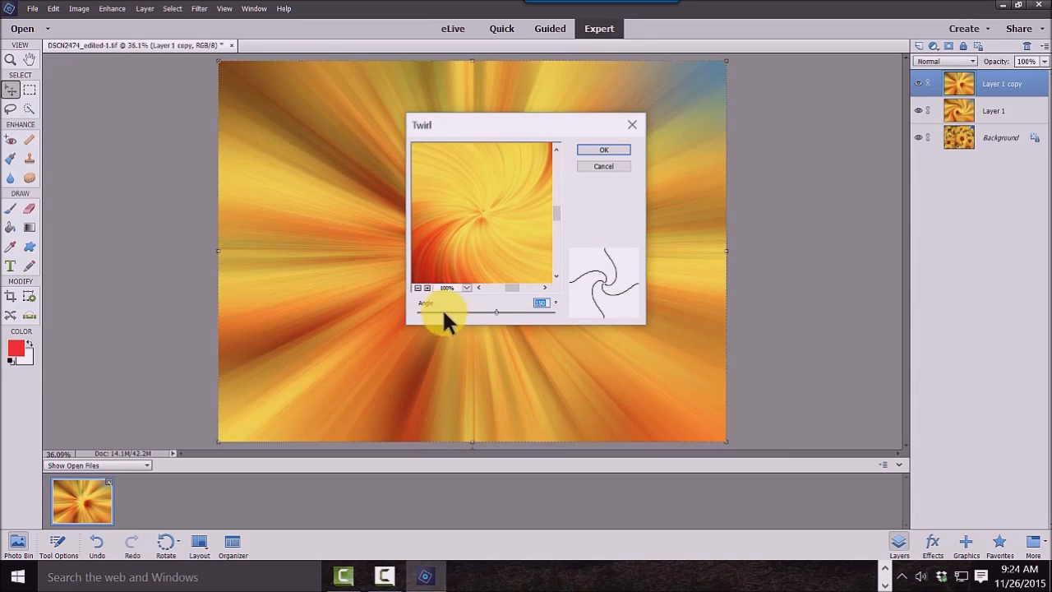
drag(495, 312, 473, 313)
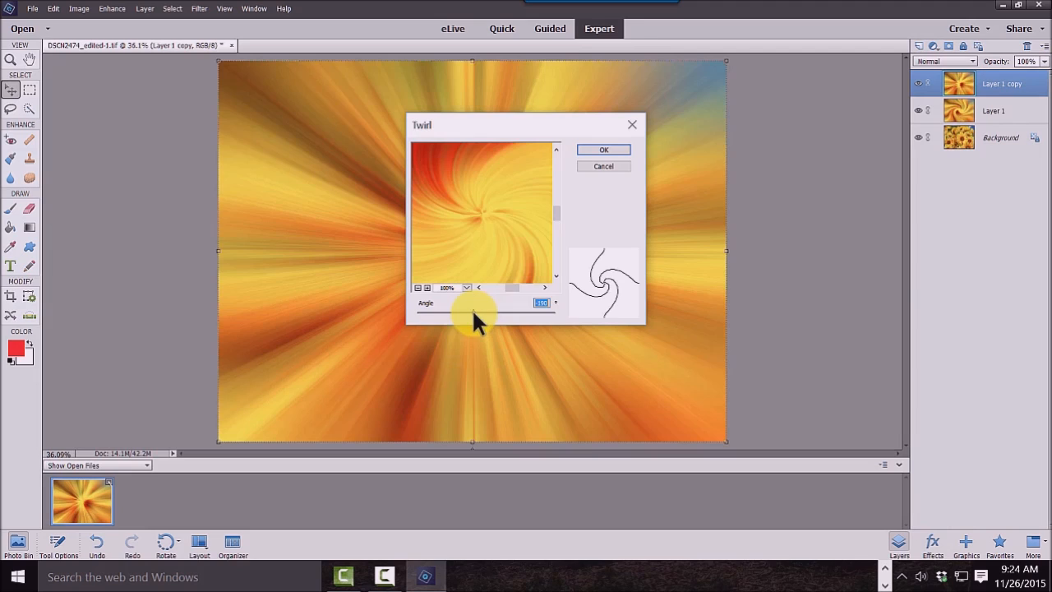
click(545, 302)
click(601, 150)
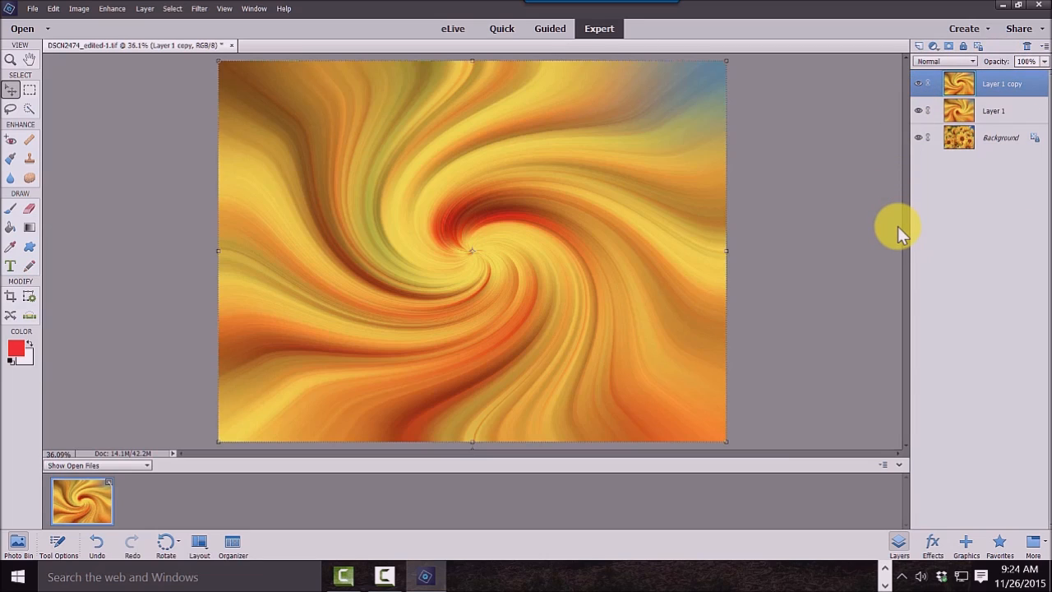
- Set the blend mode of Layer 1 copy to Lighten and flatten the image
click(973, 62)
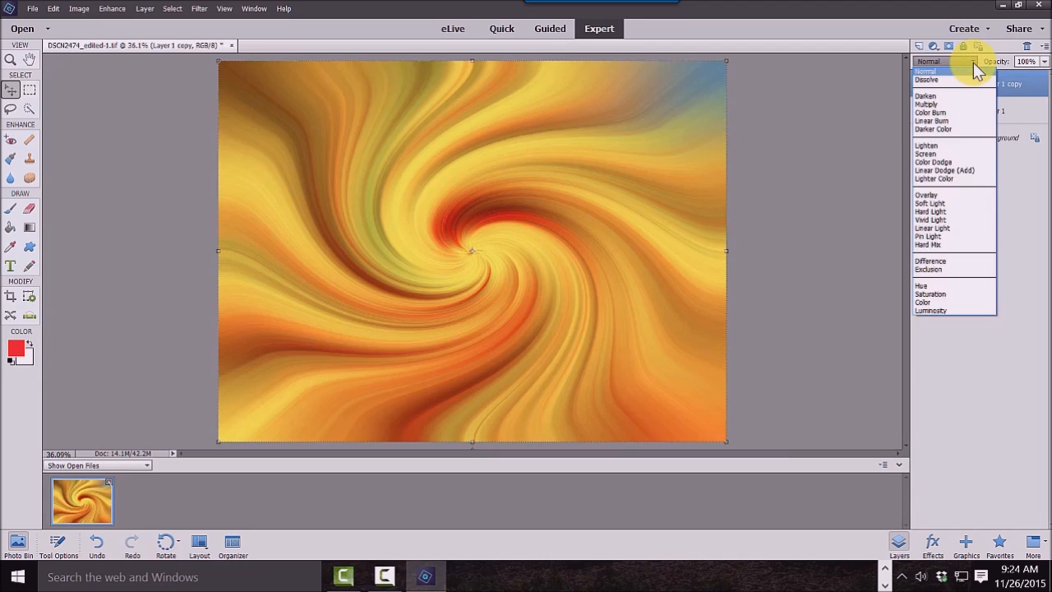
click(929, 146)
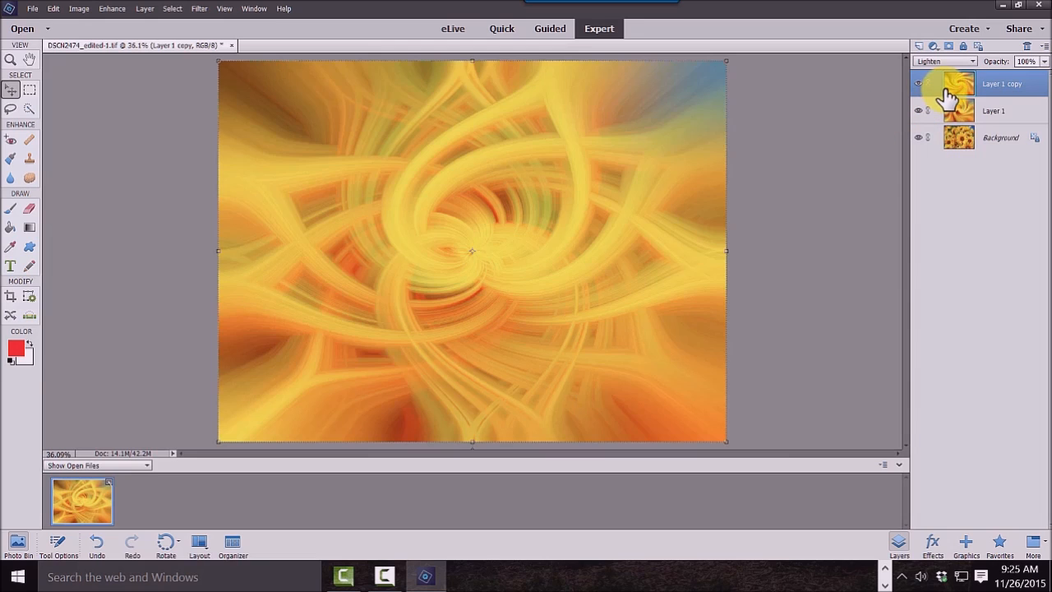
click(970, 60)
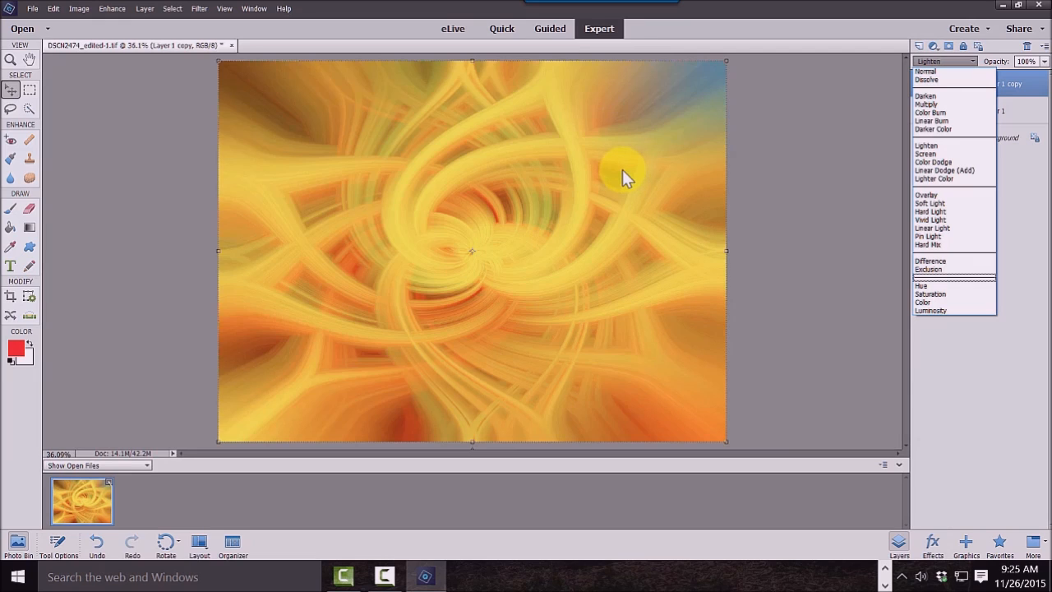
click(855, 343)
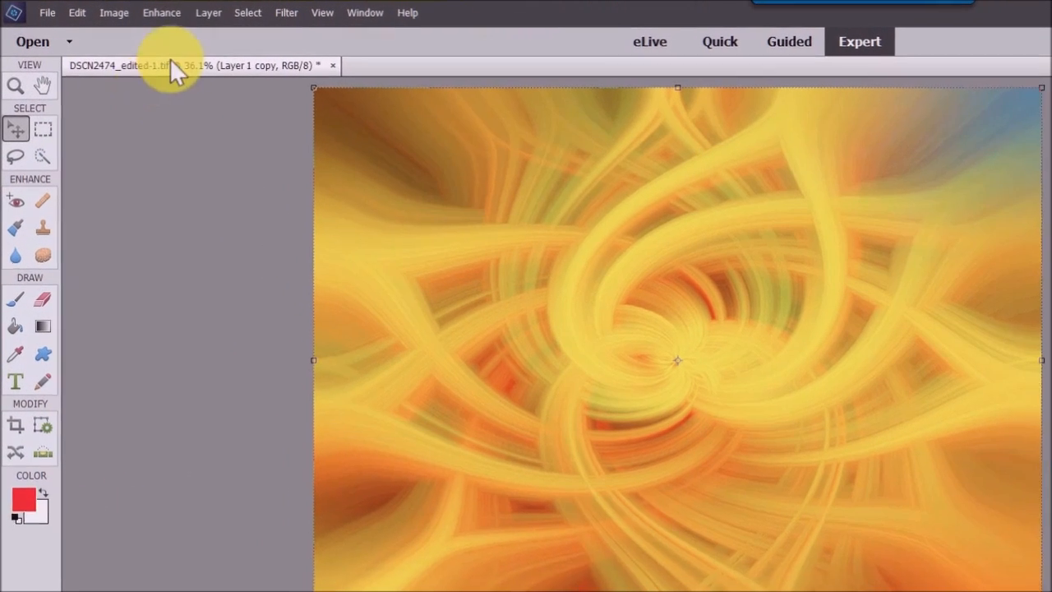
click(208, 12)
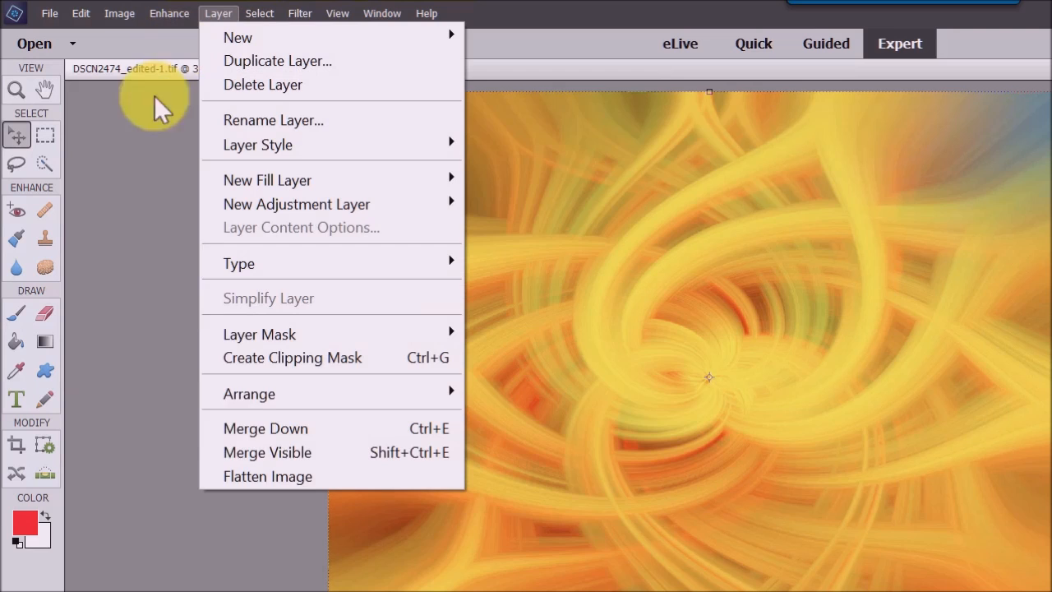
click(276, 474)
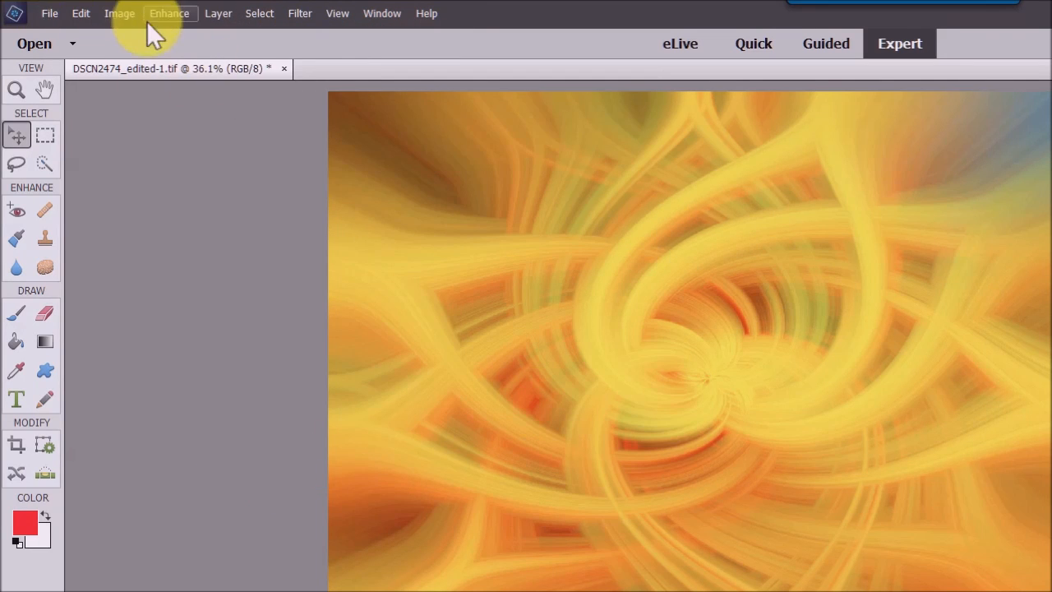
- Save the flattened image as the JPEG DSCN2474_edited-1.jpg at maximum quality 12 and close the document
click(49, 14)
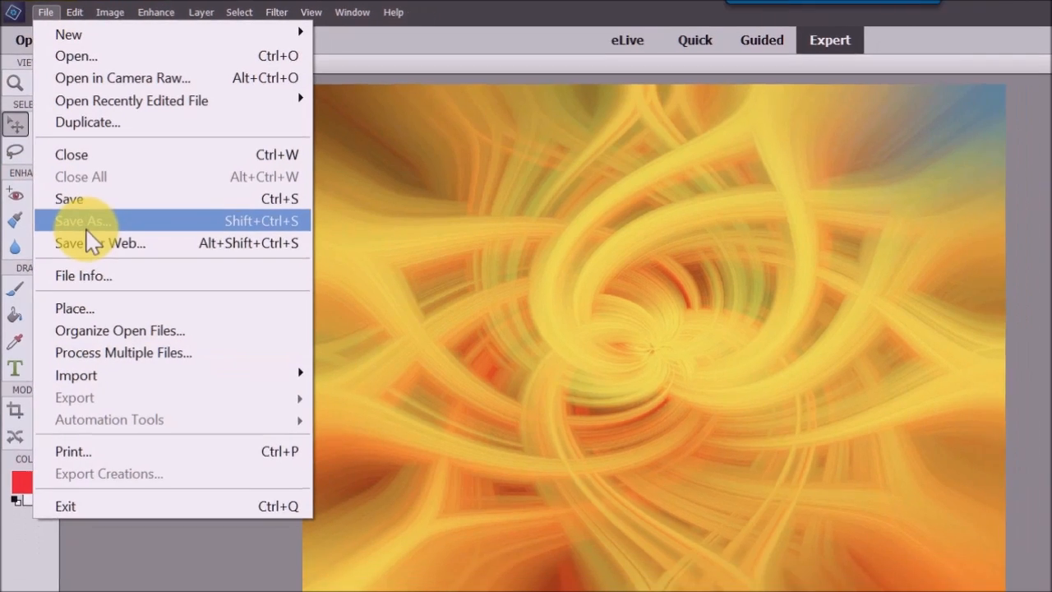
click(92, 242)
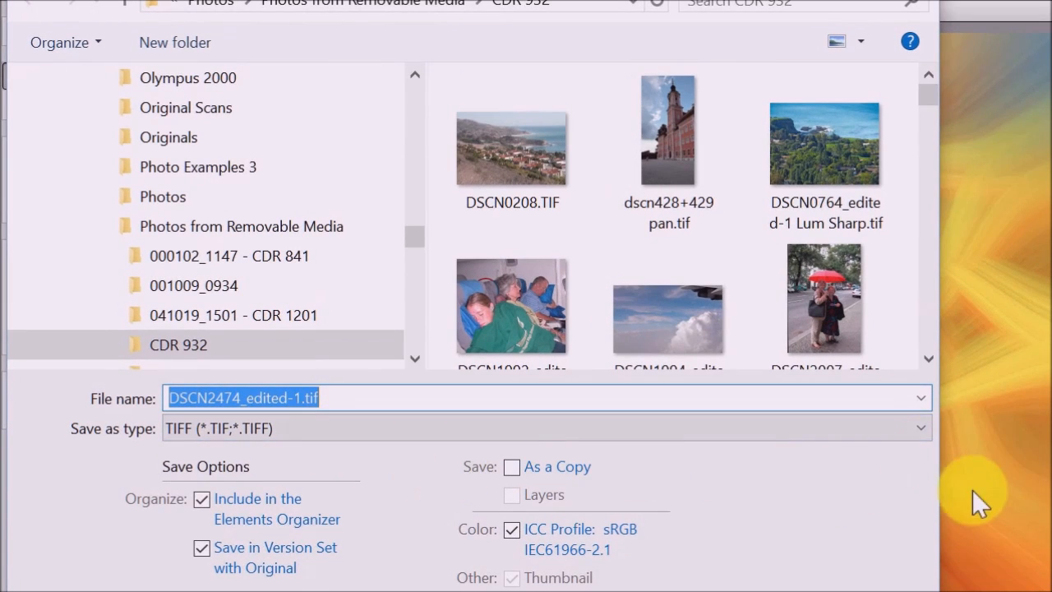
click(923, 429)
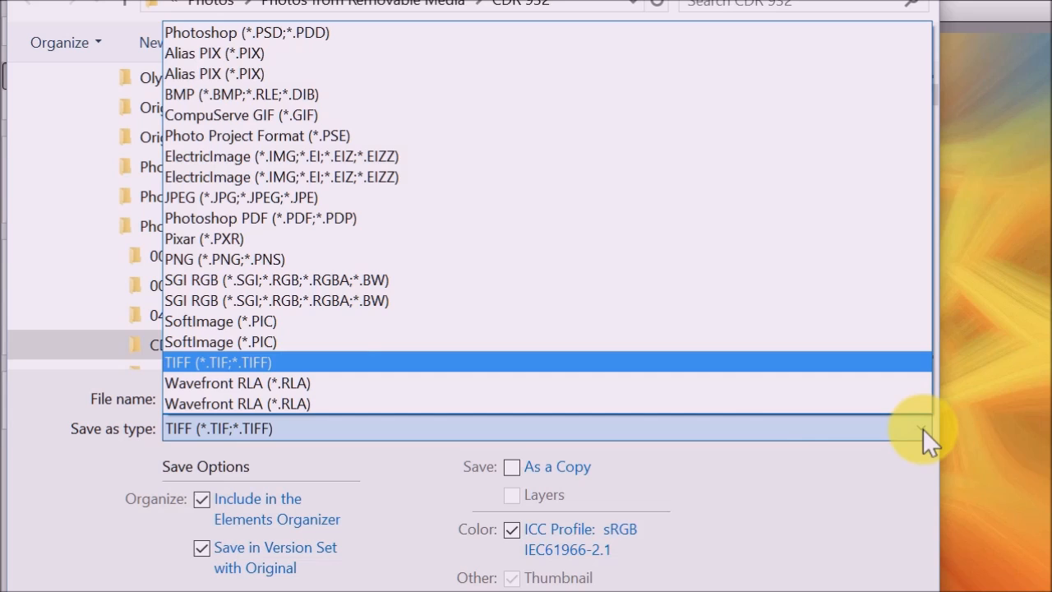
click(245, 197)
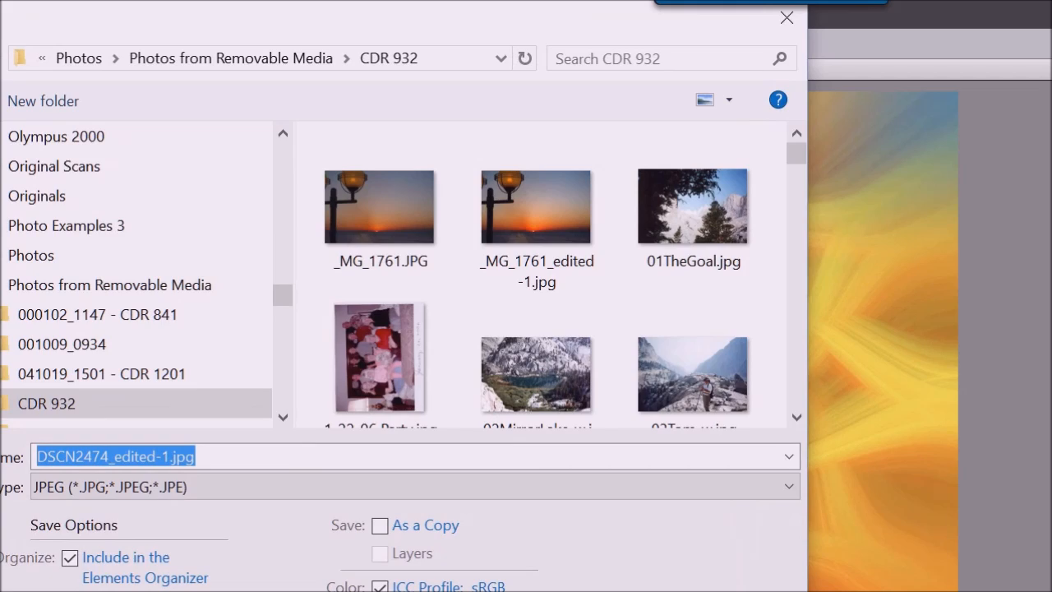
click(583, 589)
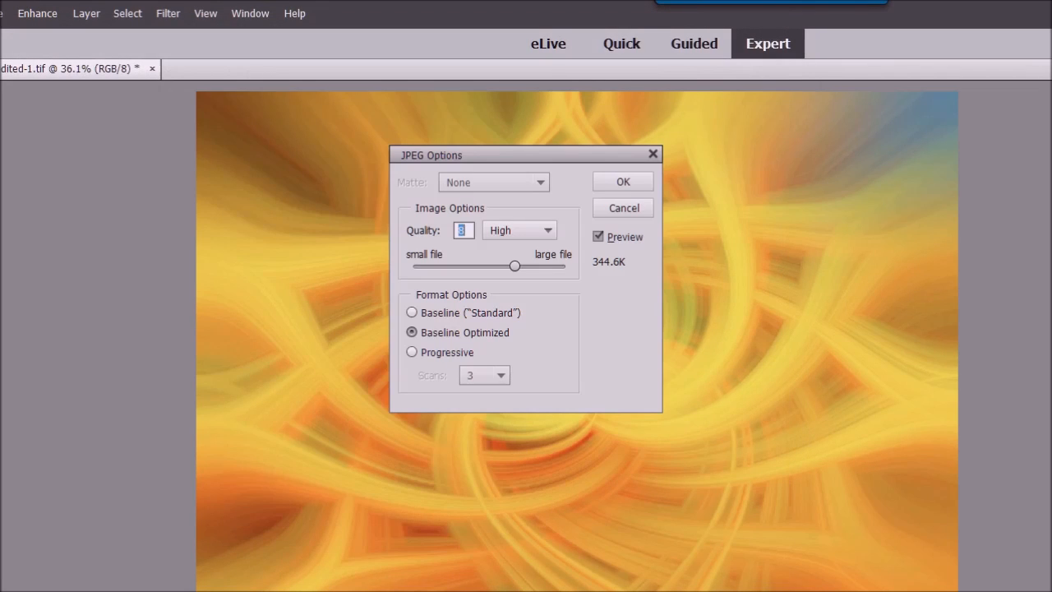
click(513, 266)
drag(538, 269, 613, 279)
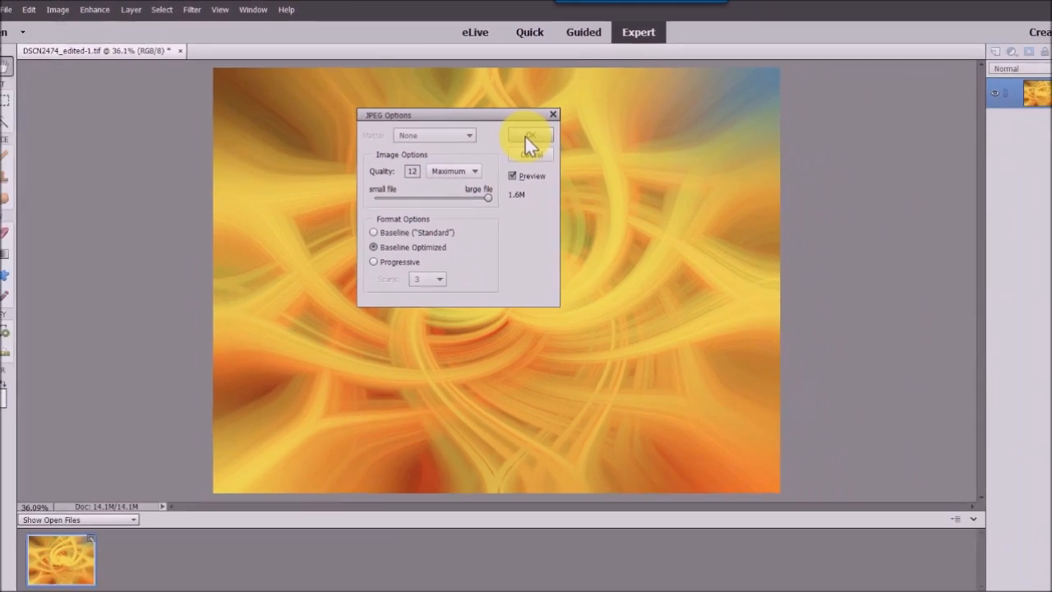
click(527, 136)
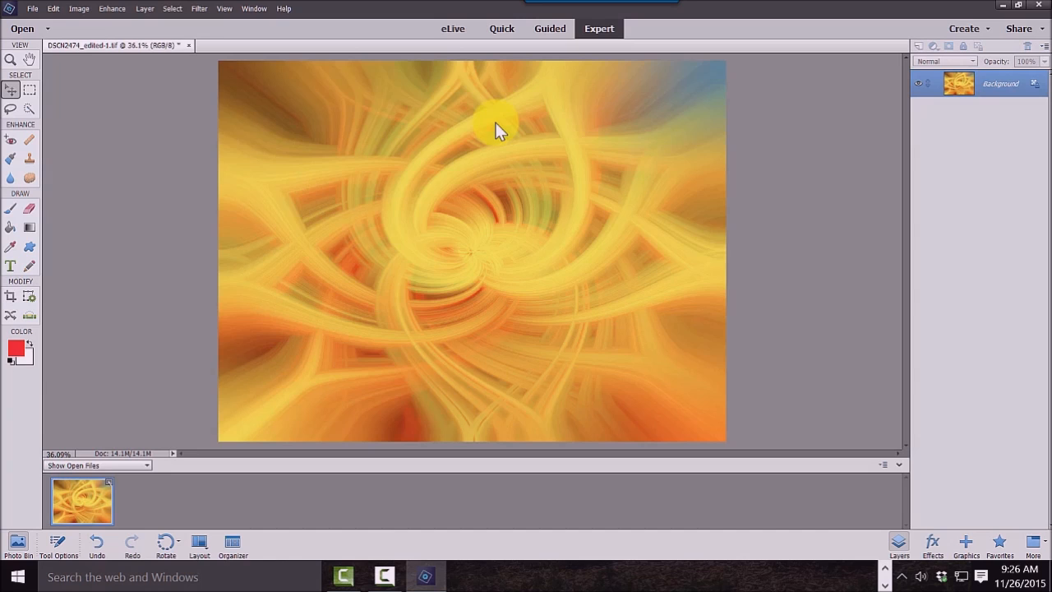
click(186, 46)
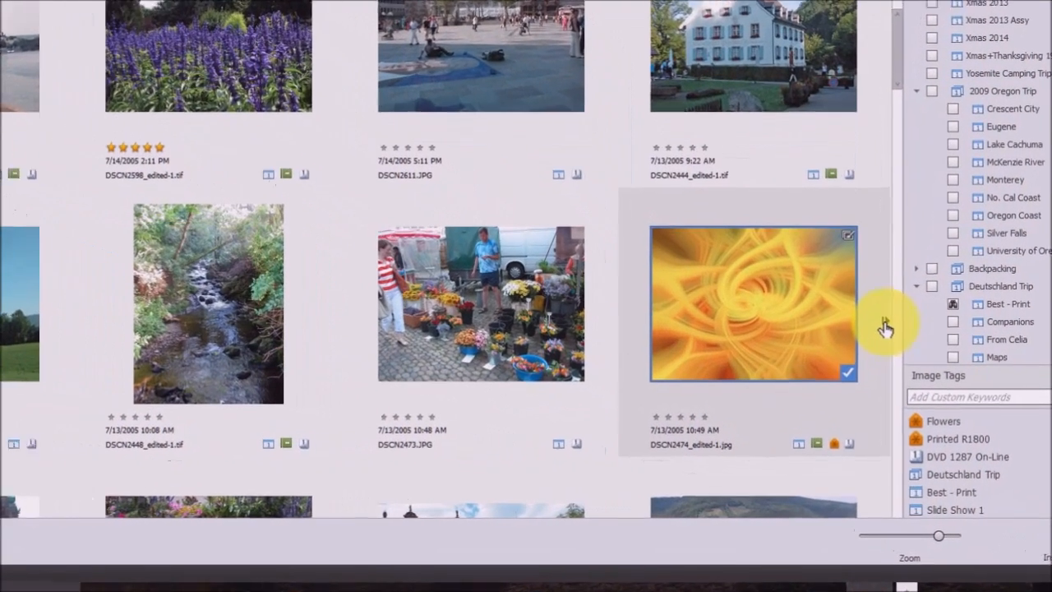
- In the Elements Organizer, expand the version set of DSCN2474_edited-1.jpg to view its other versions, and collapse it again
click(870, 383)
scroll(819, 316, down, 1)
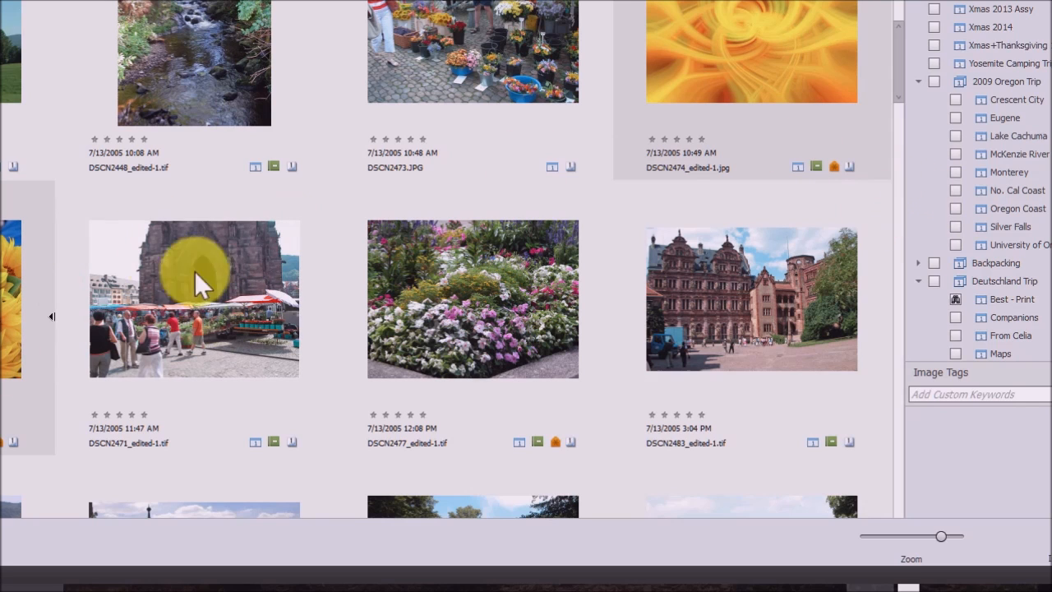
click(51, 317)
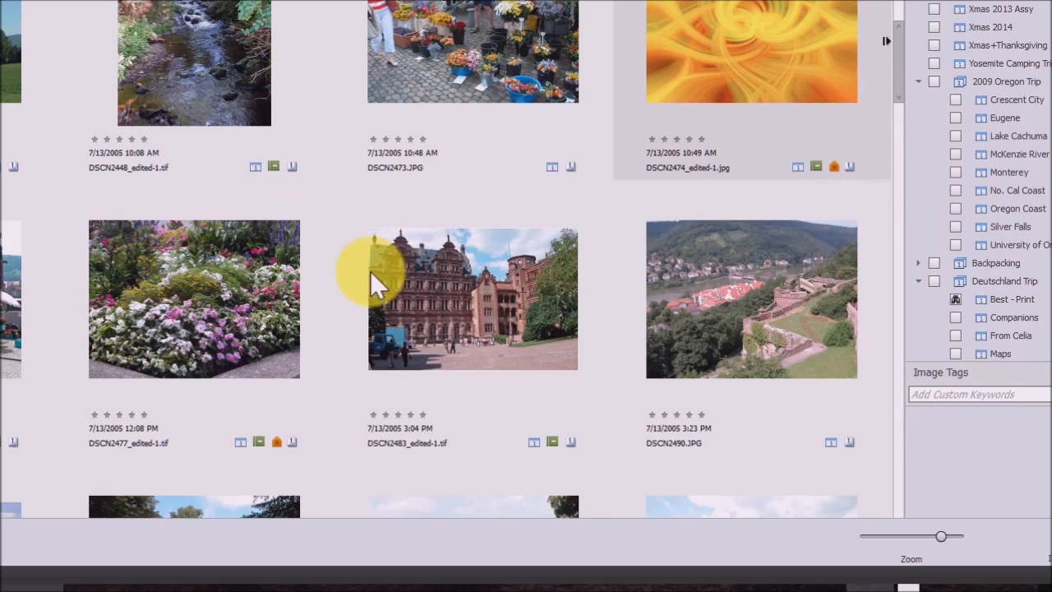